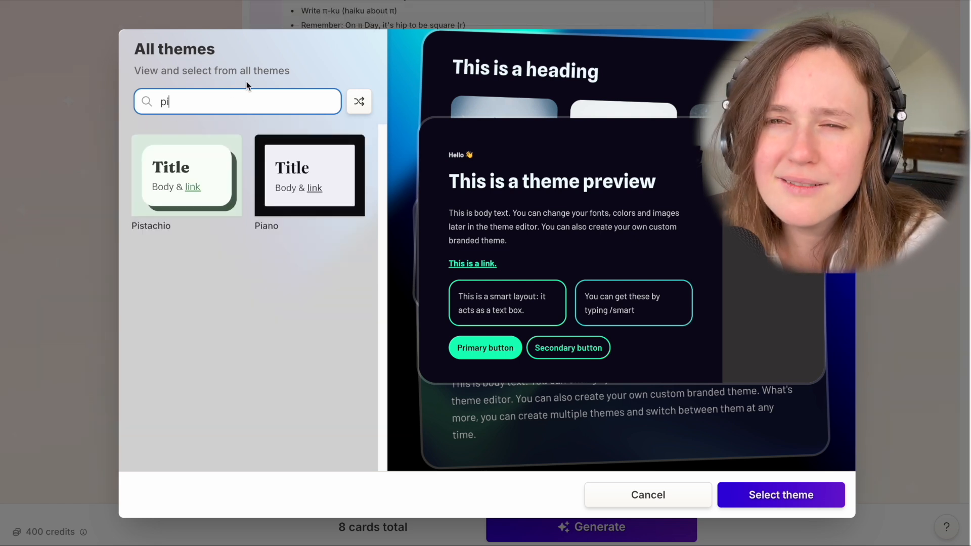
Preview the Pistachio theme and clear the "pi" search so that all themes are listed
click(186, 147)
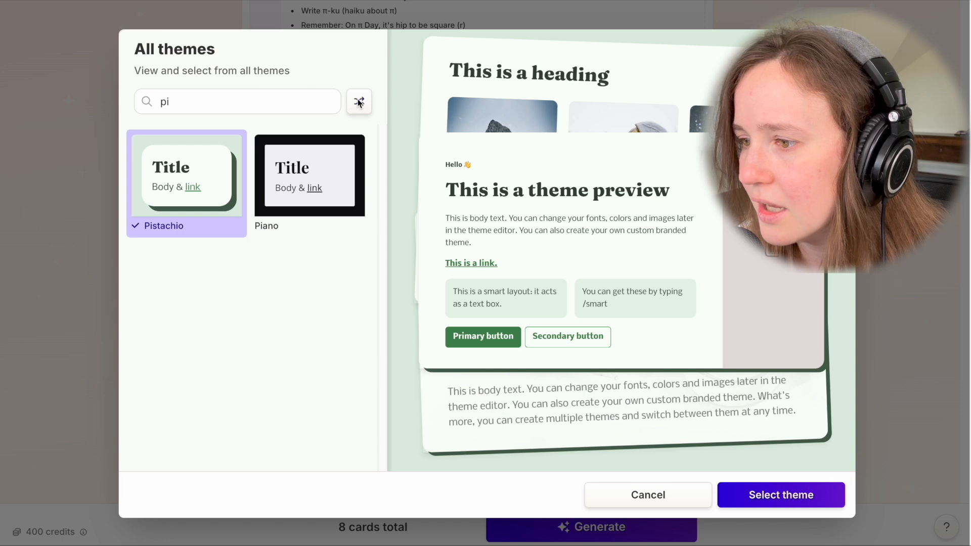
click(219, 101)
key(BackSpace)
key(BackSpace)
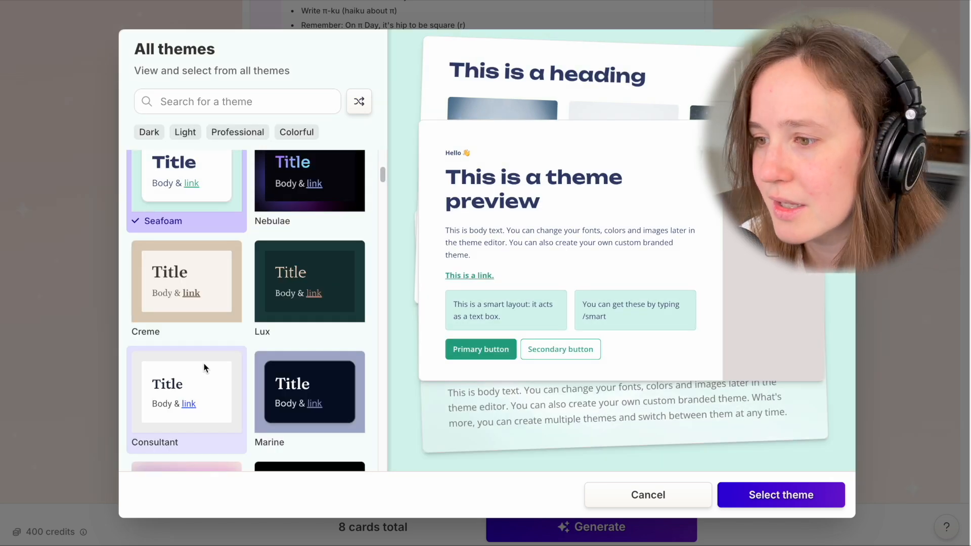
Preview the Nebulae, Creme, Lux, Consultant, Prism and Gamma themes one after another
click(302, 180)
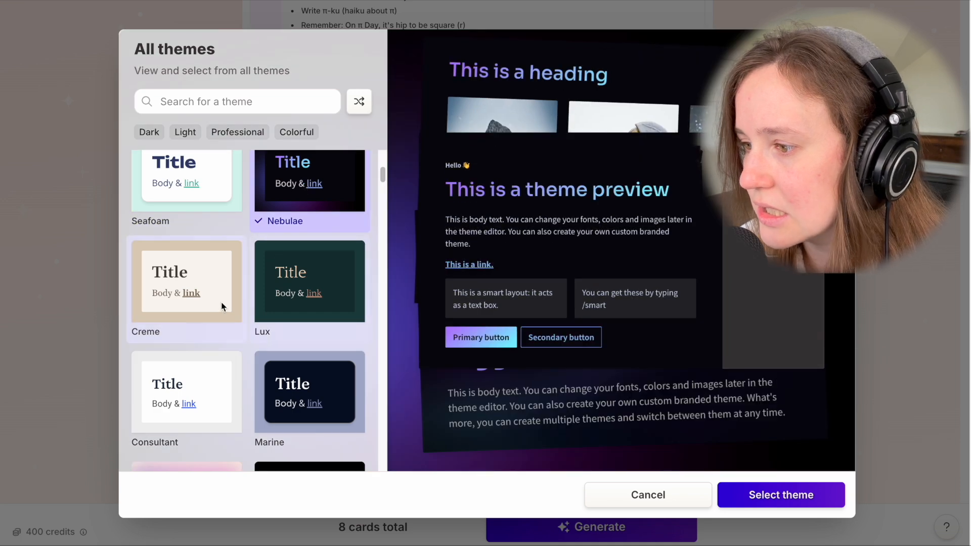
click(209, 303)
click(286, 317)
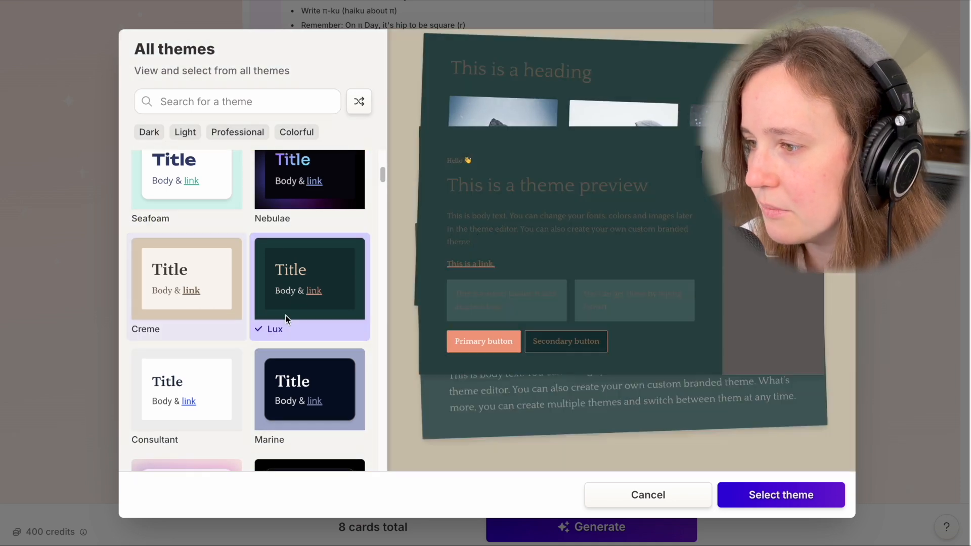
scroll(281, 324, down, 4)
click(211, 221)
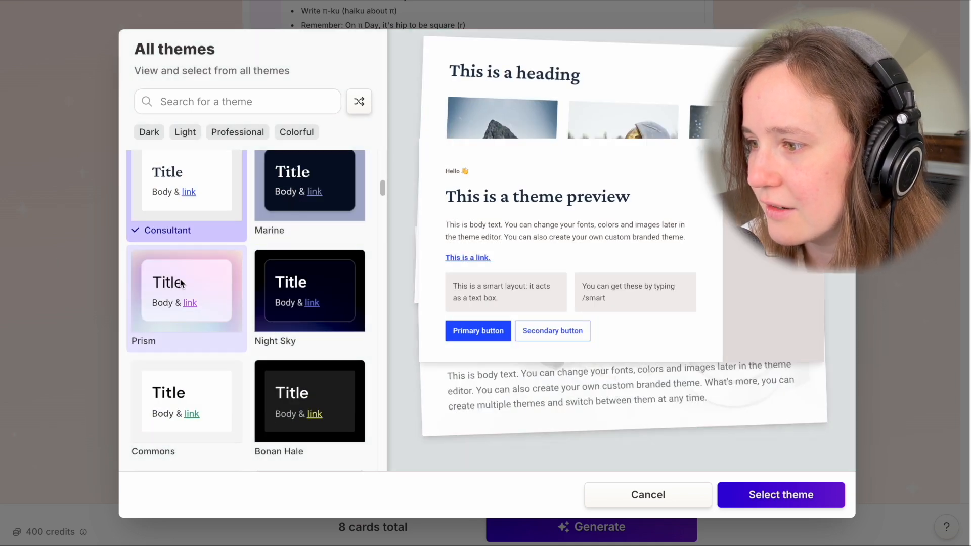
click(180, 284)
scroll(187, 283, down, 5)
click(187, 202)
scroll(247, 374, down, 3)
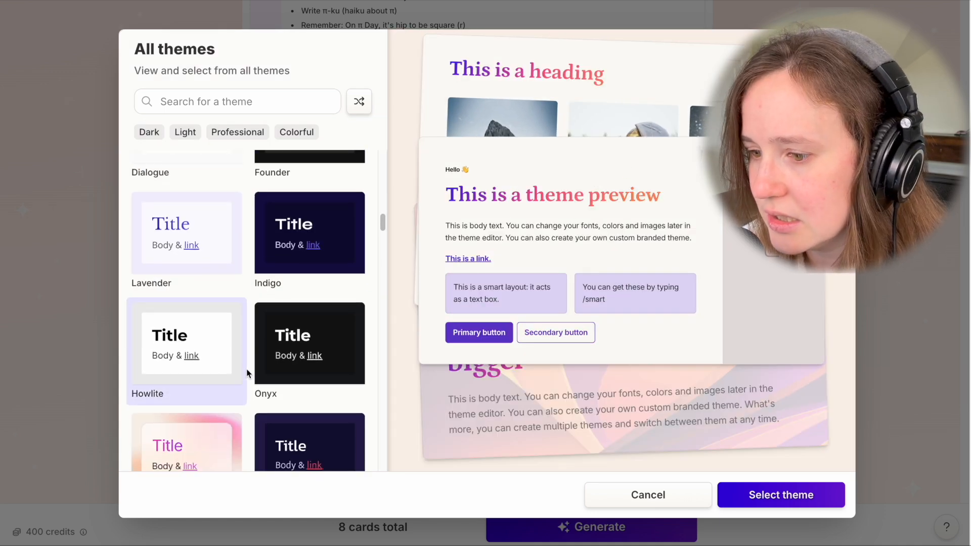
Preview several light themes further down the theme list, ending with Piano
scroll(247, 373, down, 2)
scroll(218, 354, down, 3)
click(221, 325)
scroll(253, 332, down, 4)
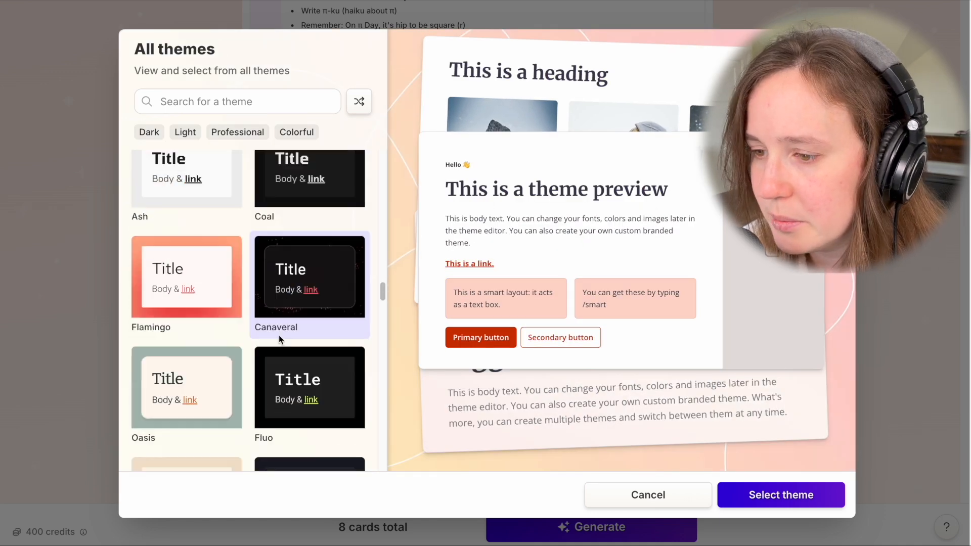
scroll(278, 335, down, 15)
click(226, 315)
scroll(286, 385, down, 5)
click(218, 228)
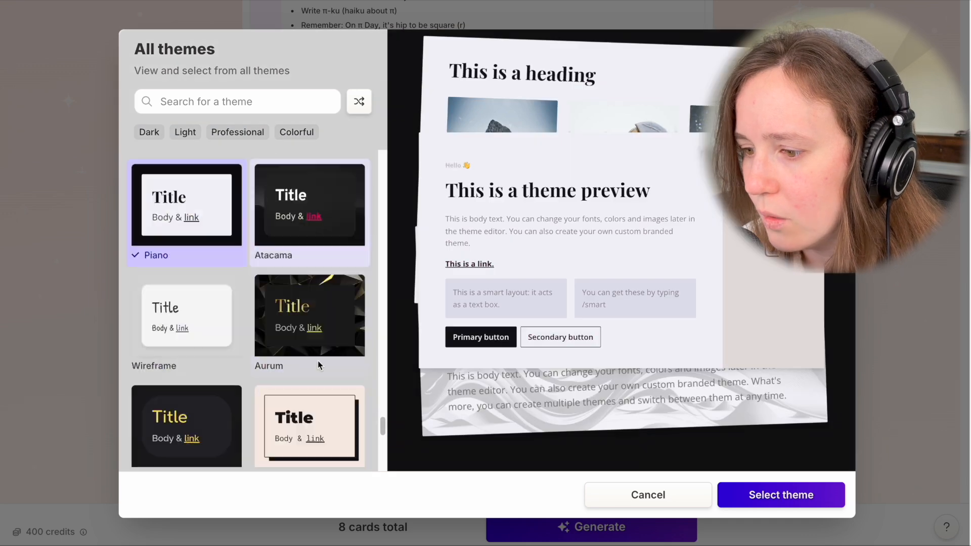
Preview the Aurum, Daktilo and Iris themes near the end of the theme list
click(318, 360)
scroll(288, 290, down, 2)
click(278, 338)
scroll(279, 334, down, 3)
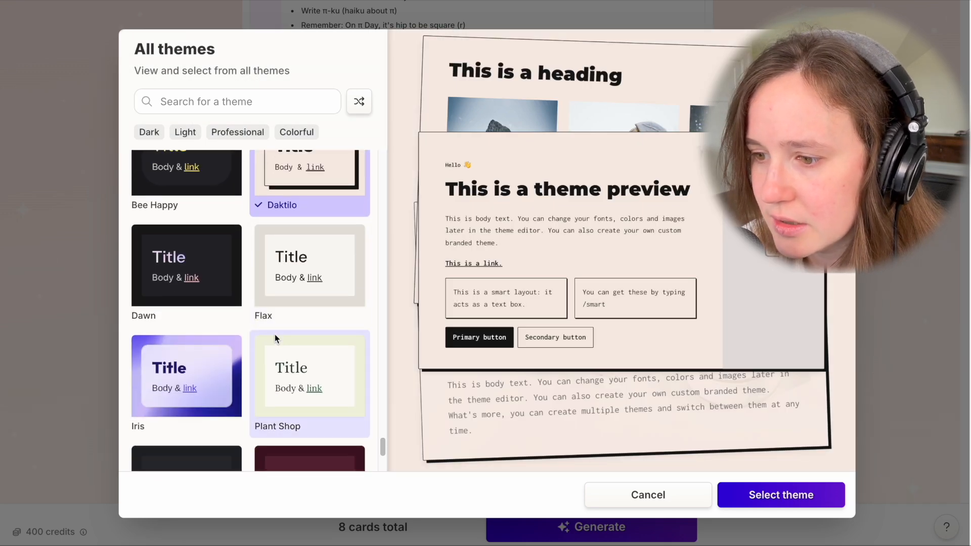
click(226, 352)
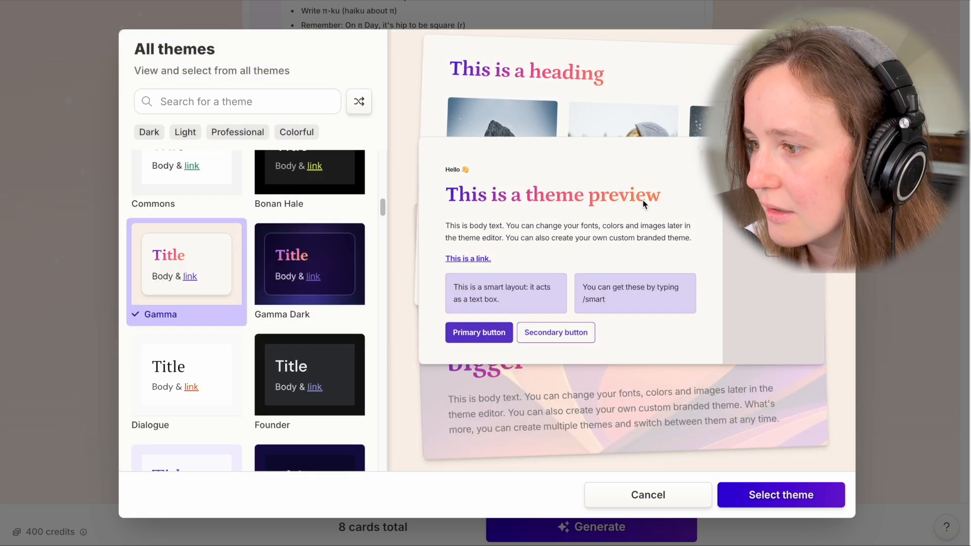
Select Gamma as the presentation's theme and confirm the choice
click(793, 500)
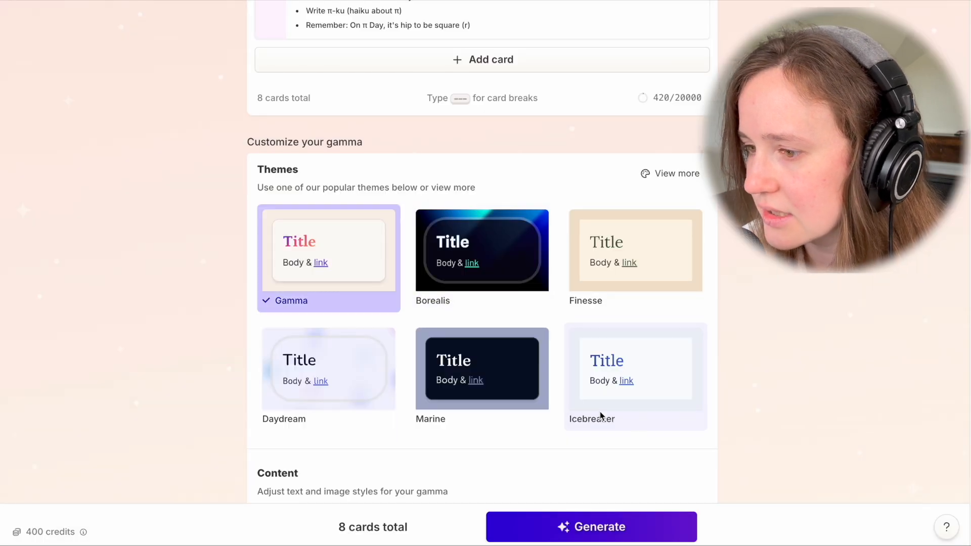
Examine the available image sources and the AI image models in the content settings
scroll(513, 425, down, 2)
scroll(513, 425, down, 2)
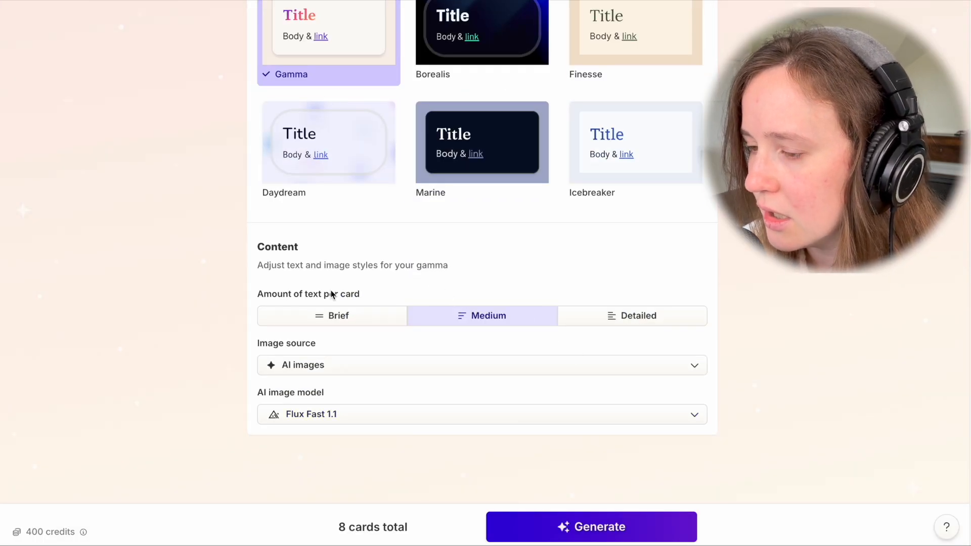
click(397, 373)
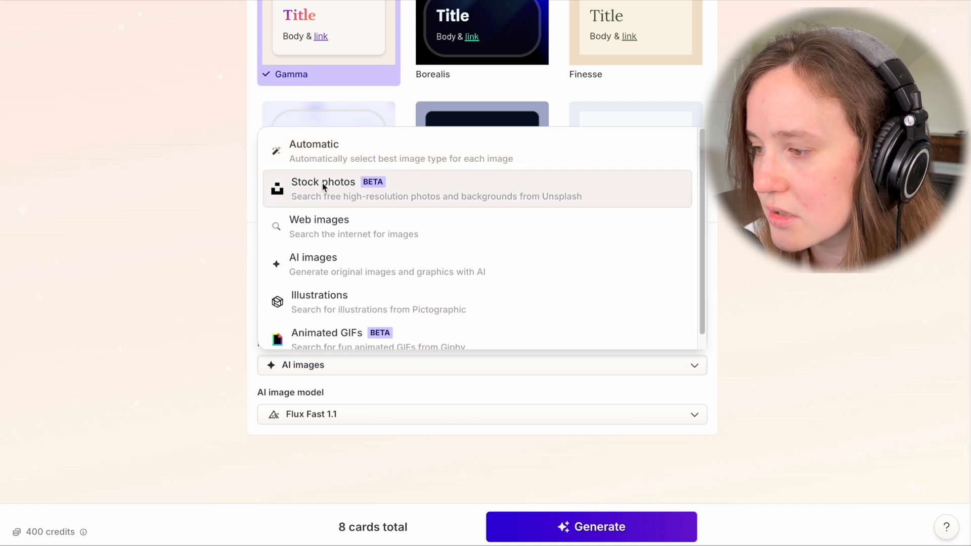
scroll(368, 273, down, 1)
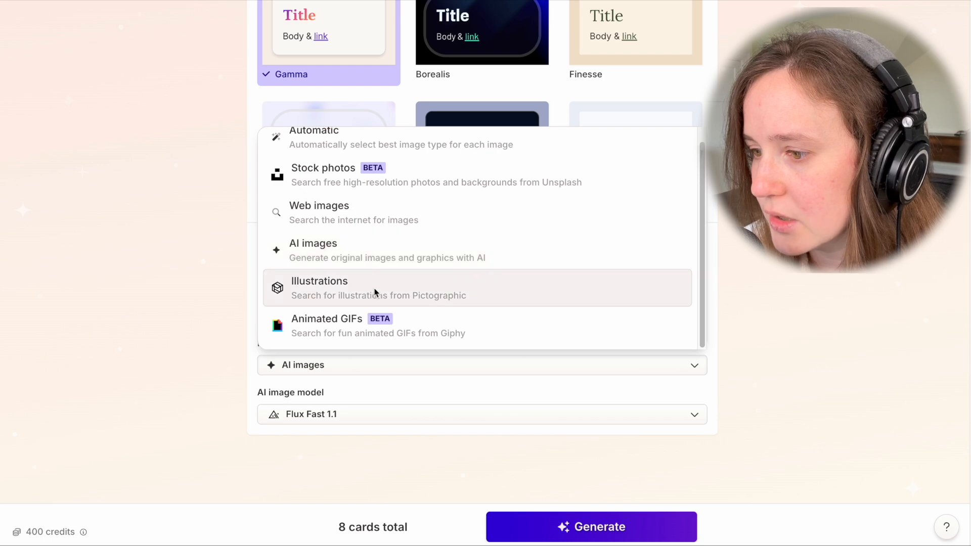
click(384, 414)
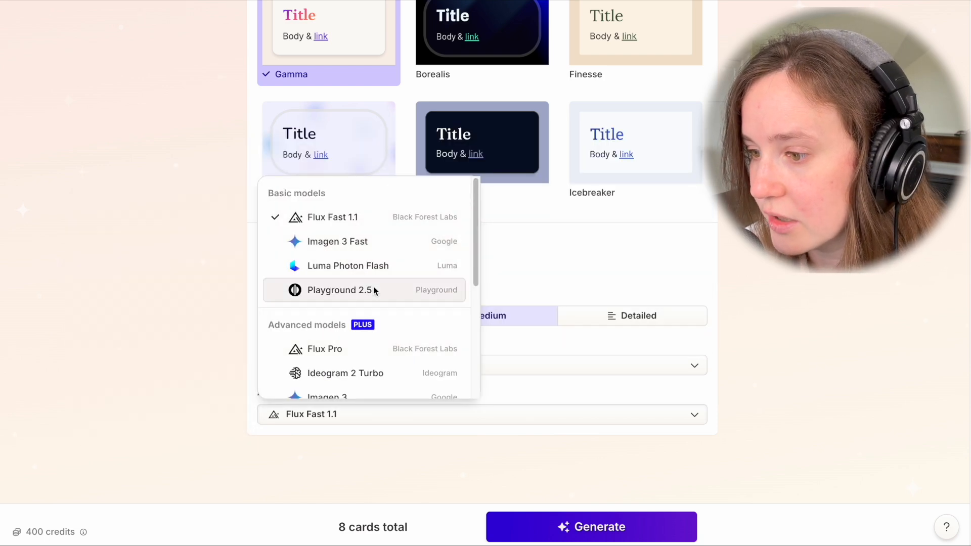
scroll(379, 303, down, 3)
scroll(329, 223, up, 3)
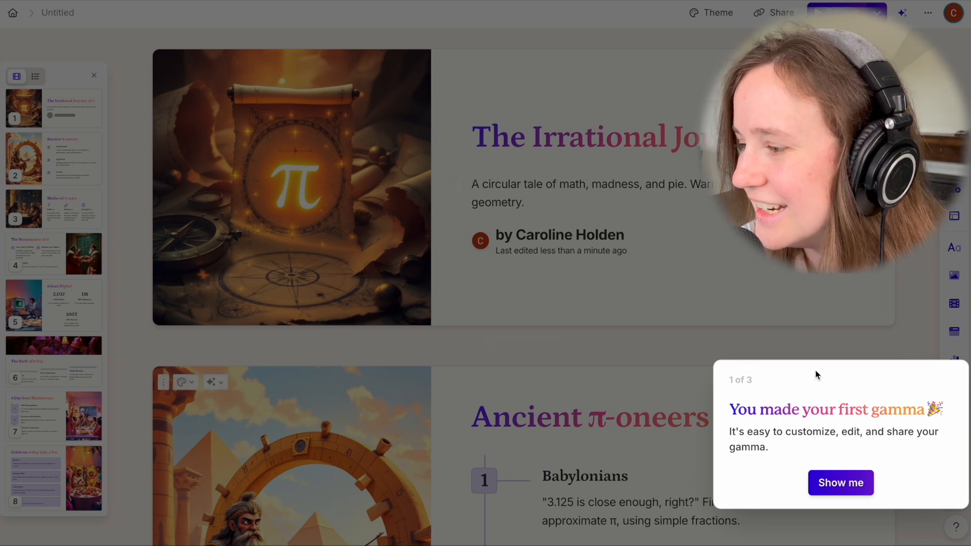
Go through the three-part introductory tour of the new presentation and finish it
click(839, 491)
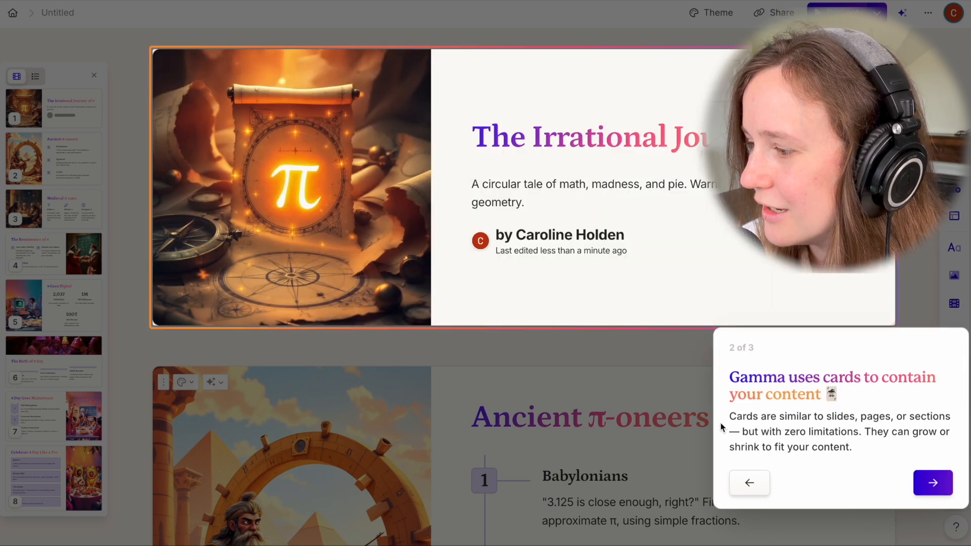
click(933, 484)
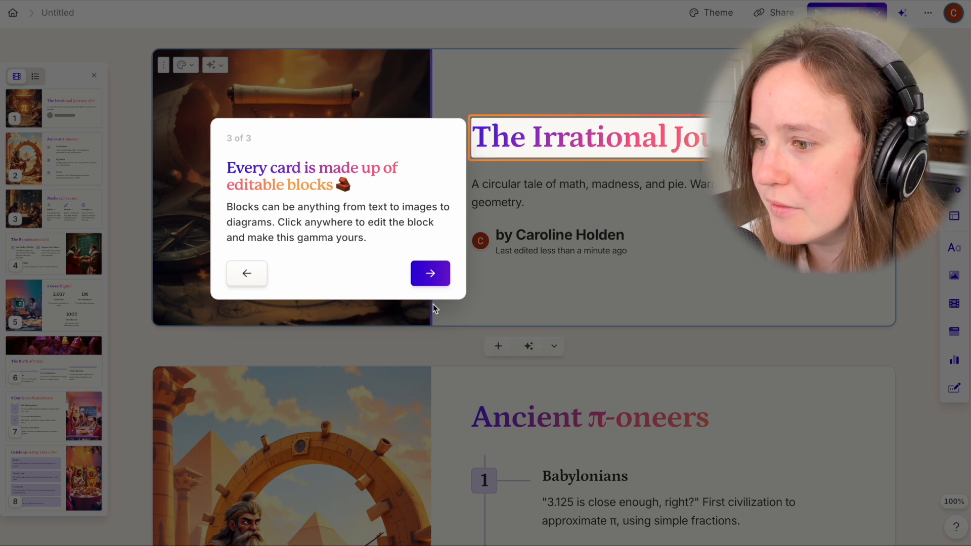
click(436, 280)
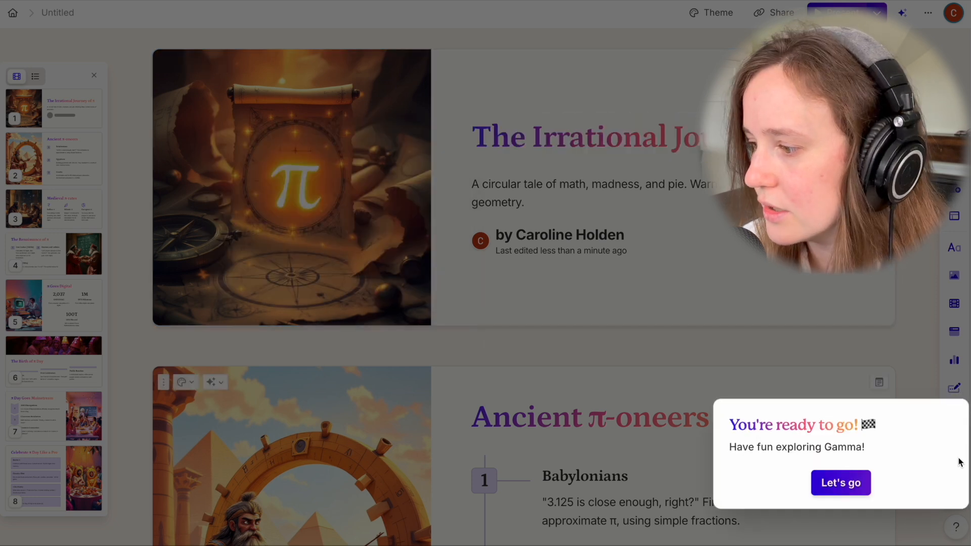
click(854, 491)
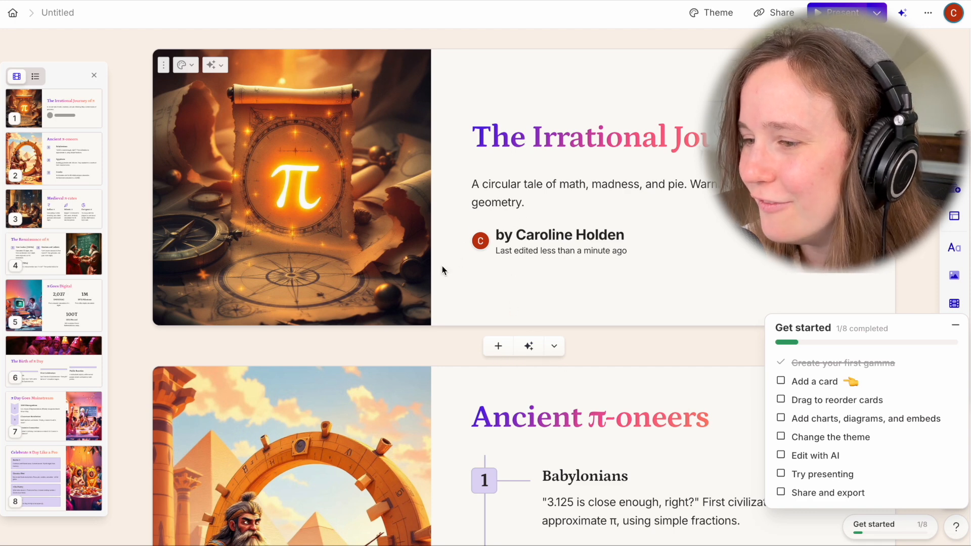
Review the generated cards from the title card down to the "π Goes Digital" card
scroll(442, 271, down, 6)
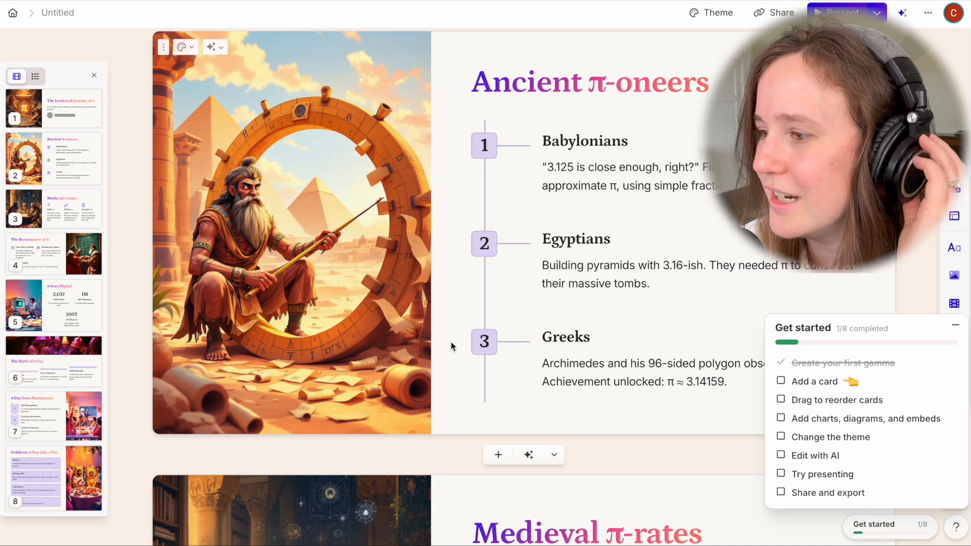
scroll(447, 329, down, 8)
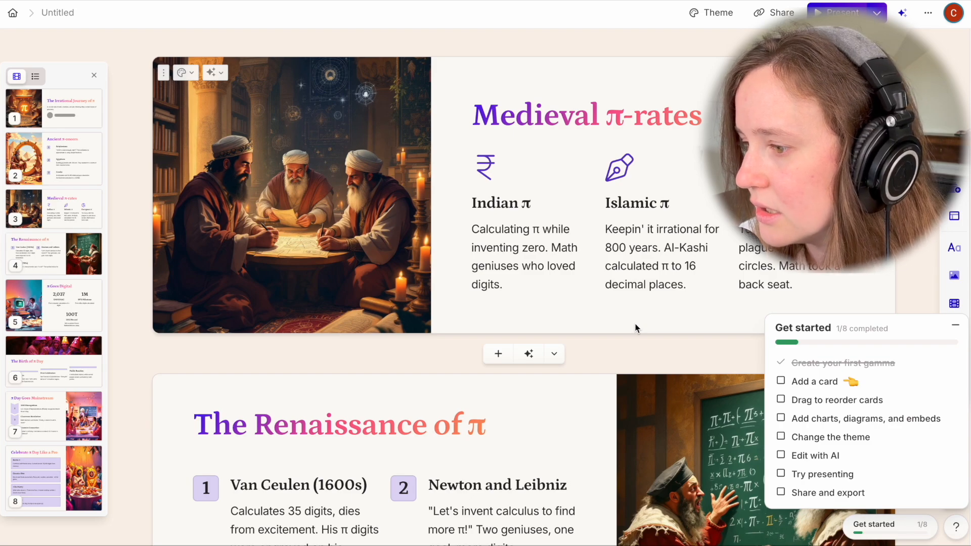
scroll(635, 328, down, 1)
scroll(635, 328, down, 4)
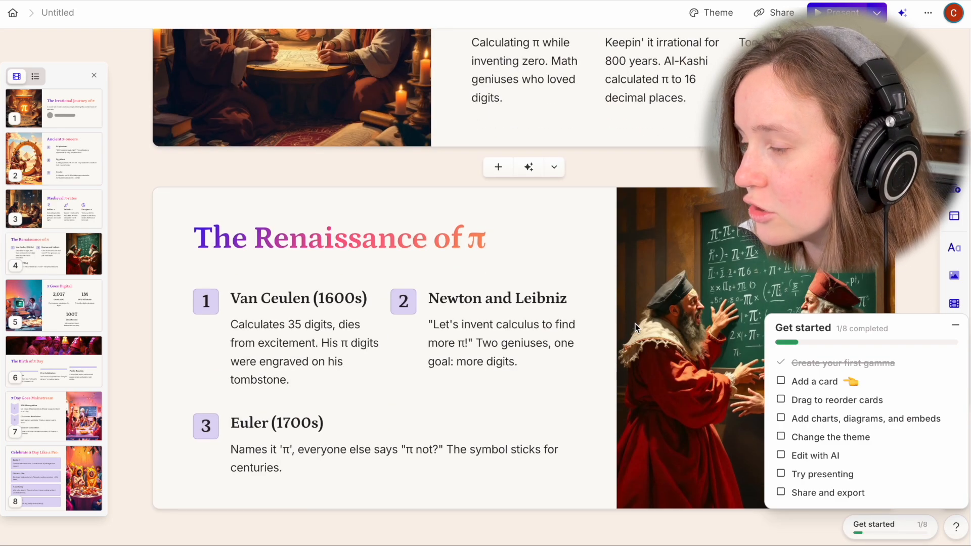
scroll(635, 328, up, 4)
scroll(635, 329, down, 5)
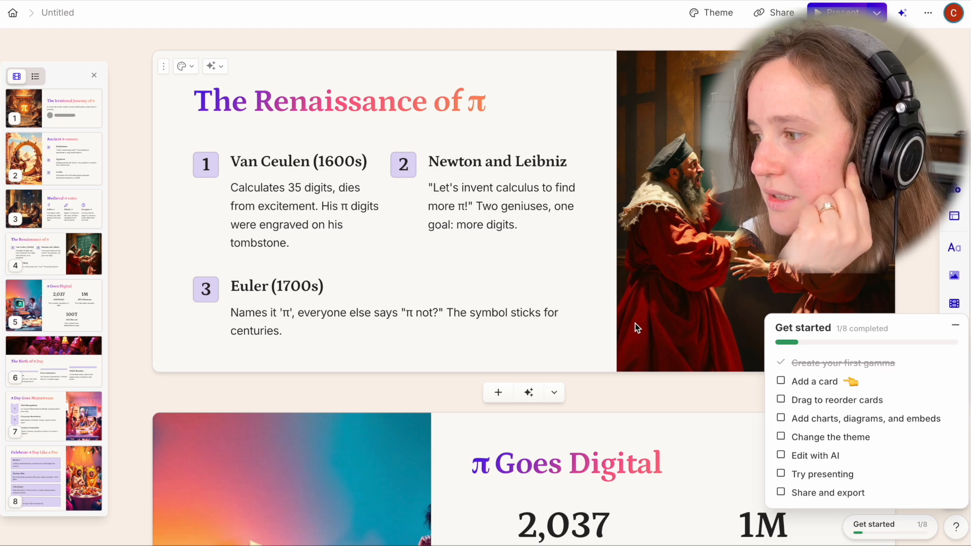
scroll(470, 202, down, 10)
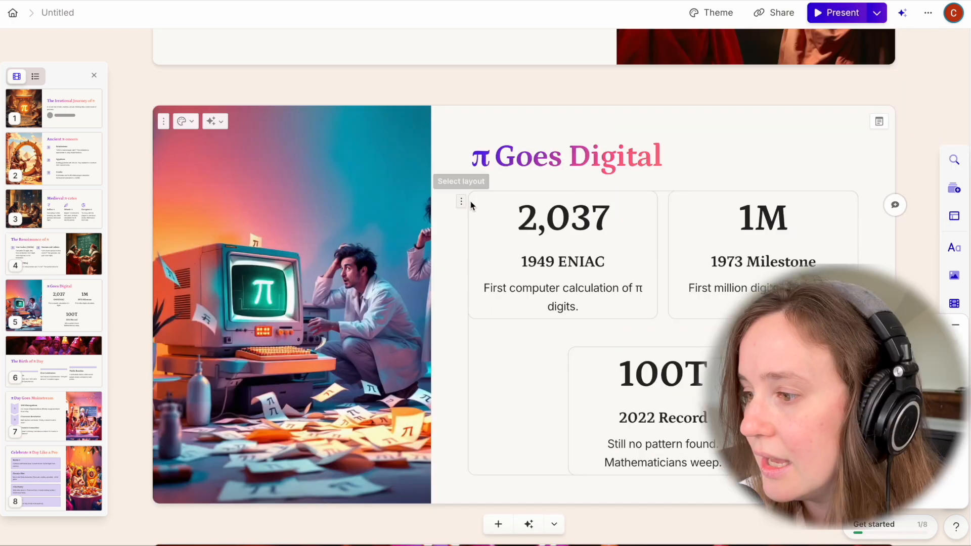
Add the word "Supernova" to the end of the "π Goes Digital" card heading
click(534, 162)
click(667, 159)
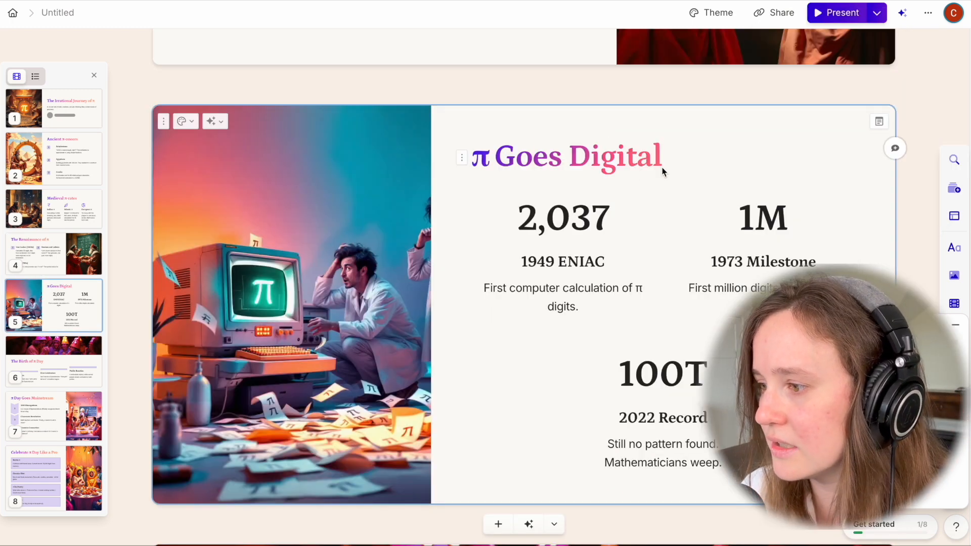
text(Supernova)
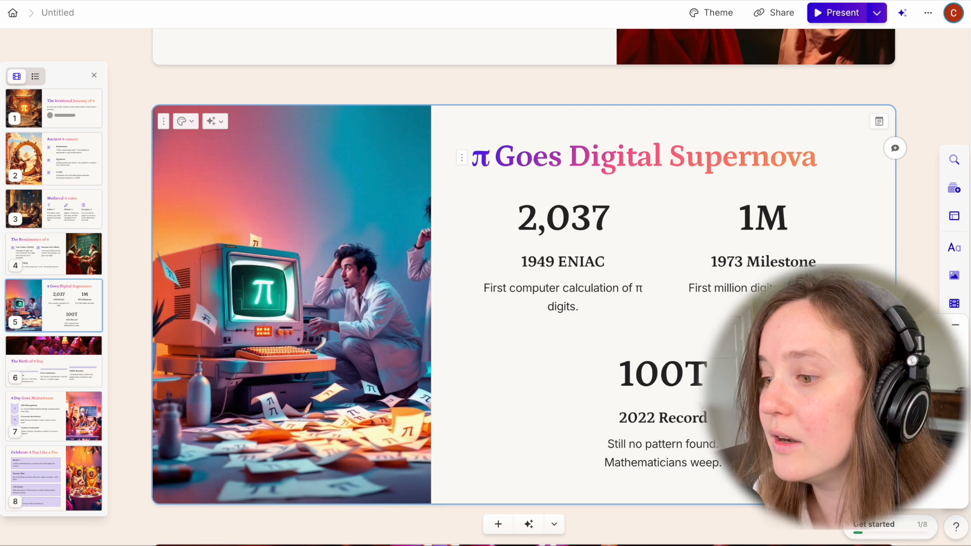
Remove the word "Supernova" from the end of the "π Goes Digital" card heading
click(764, 157)
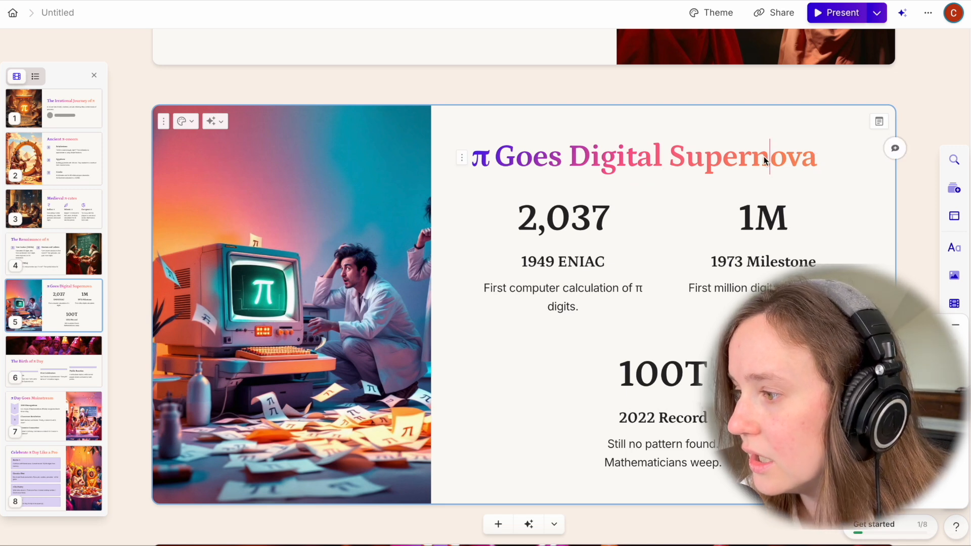
click(800, 158)
drag(817, 159, 706, 163)
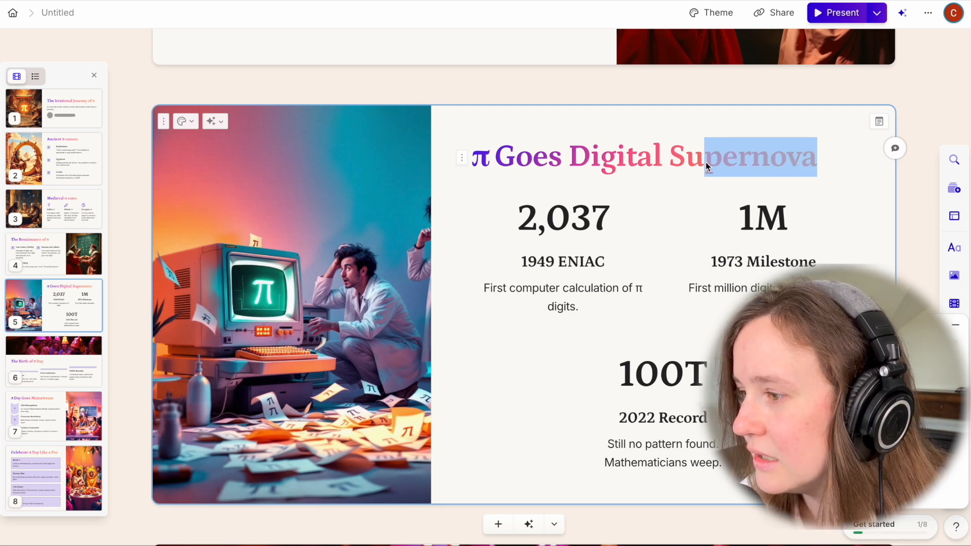
key(BackSpace)
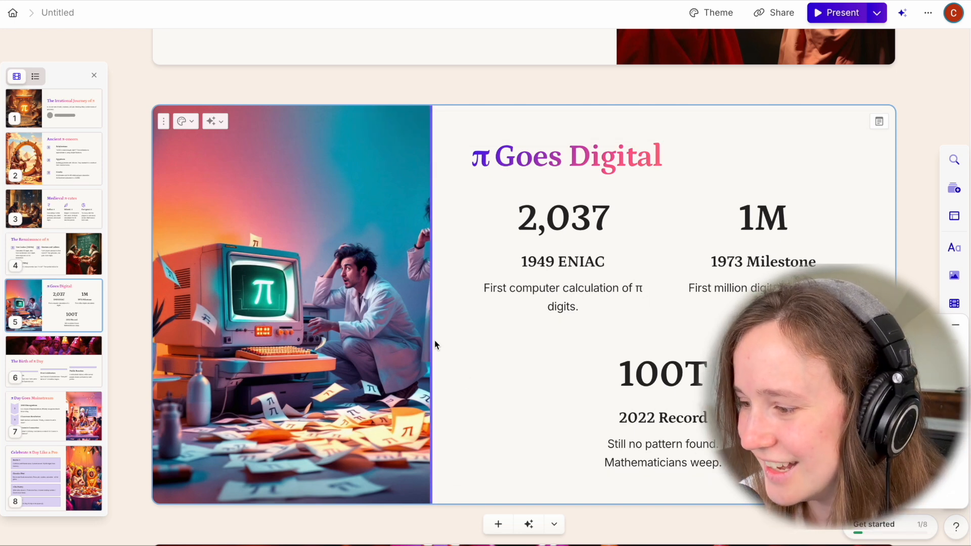
Insert a blank card directly after the title card and title it "I love pie, I don't like Pi"
click(676, 445)
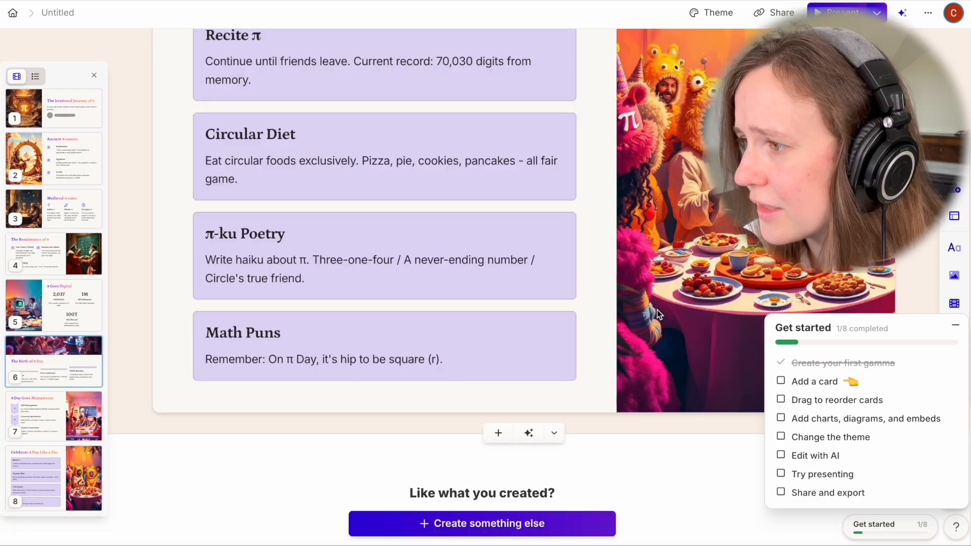
scroll(655, 310, up, 20)
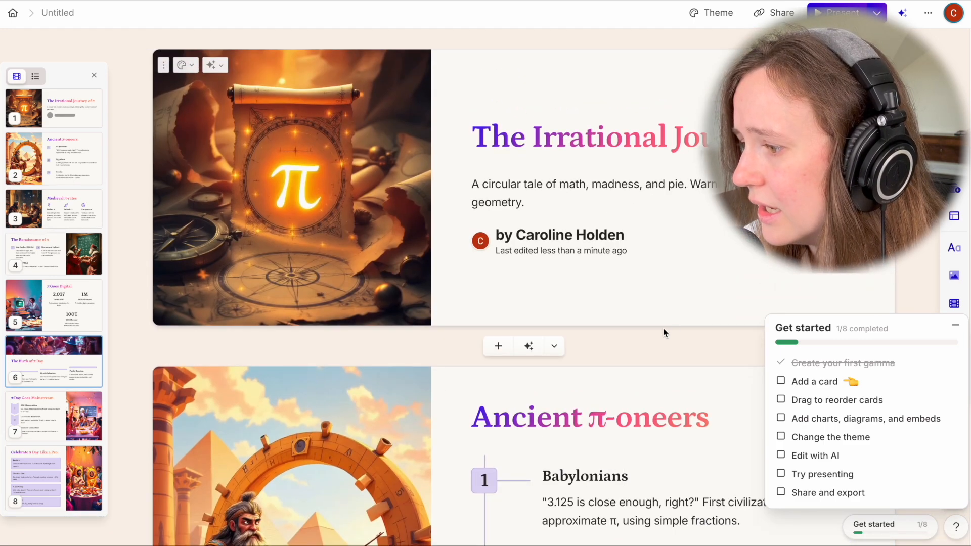
click(499, 346)
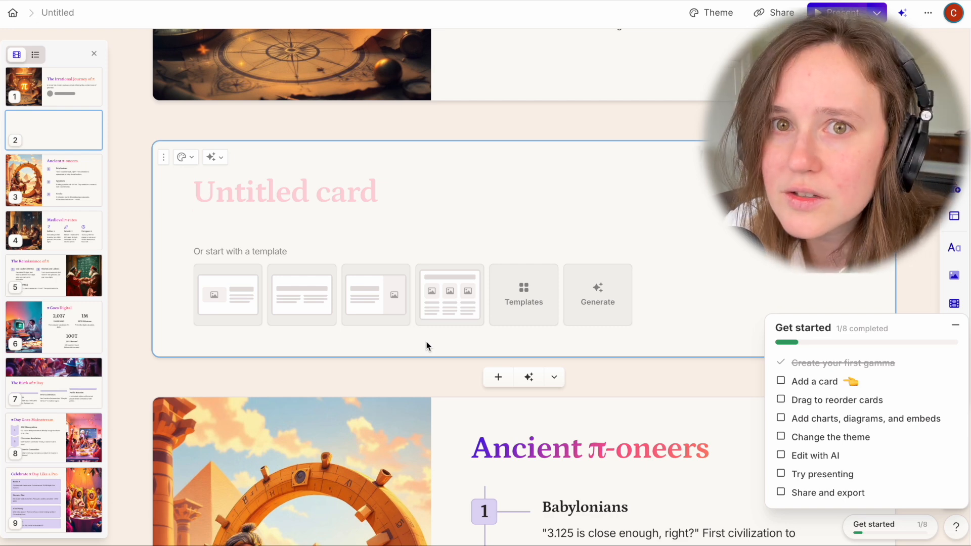
text(I love )
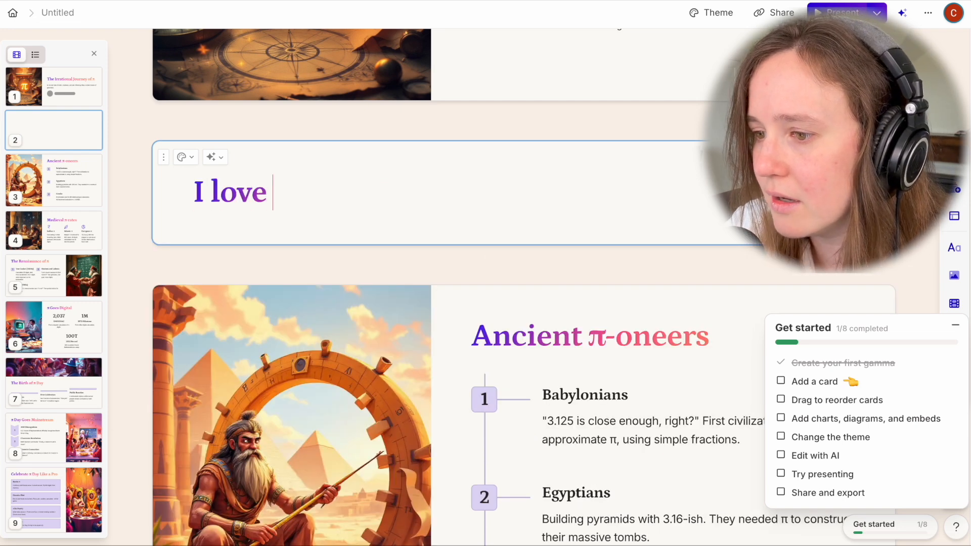
text(pie, I don't like Pi)
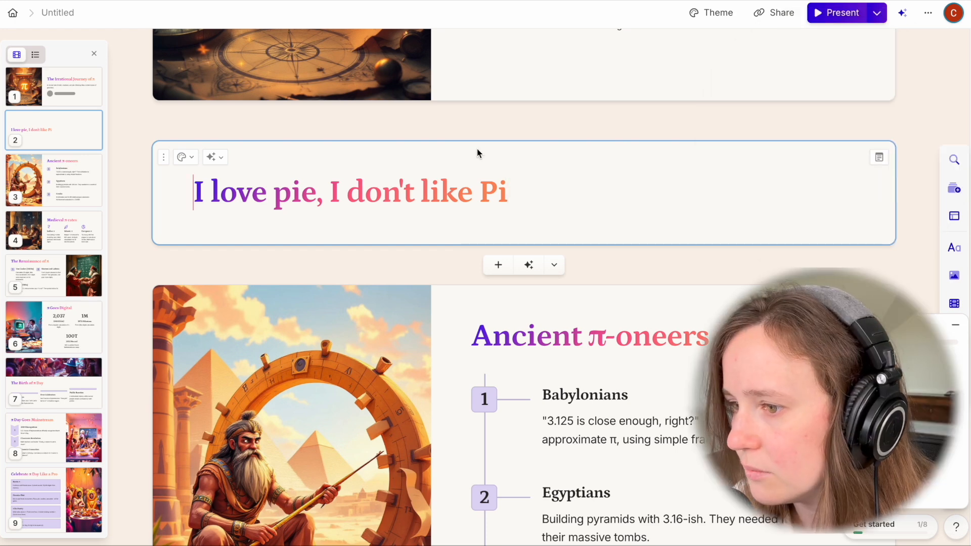
Post the comment "Fix it!!!" on the "I love pie, I don't like Pi" heading and add a heart-eyes reaction to it
click(892, 191)
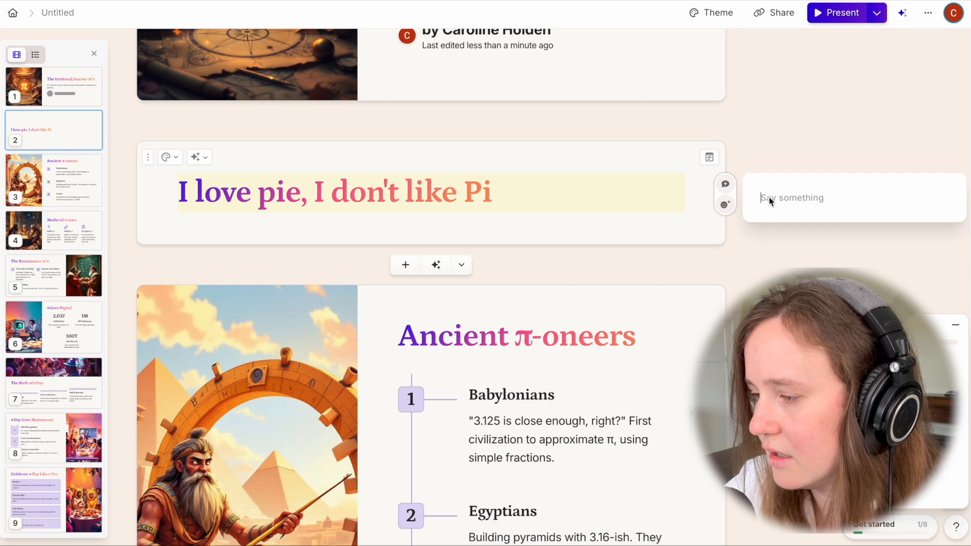
text(Fix it!!!)
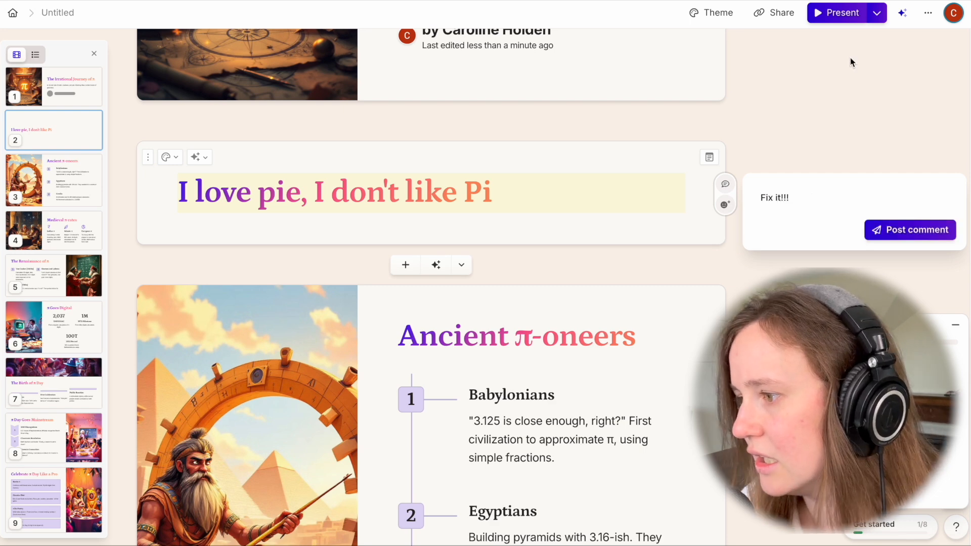
click(908, 238)
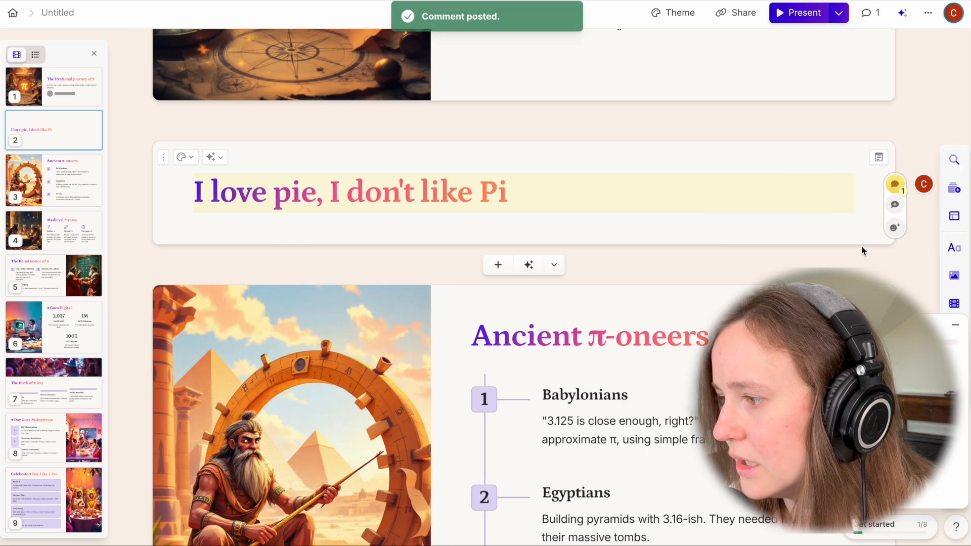
click(895, 227)
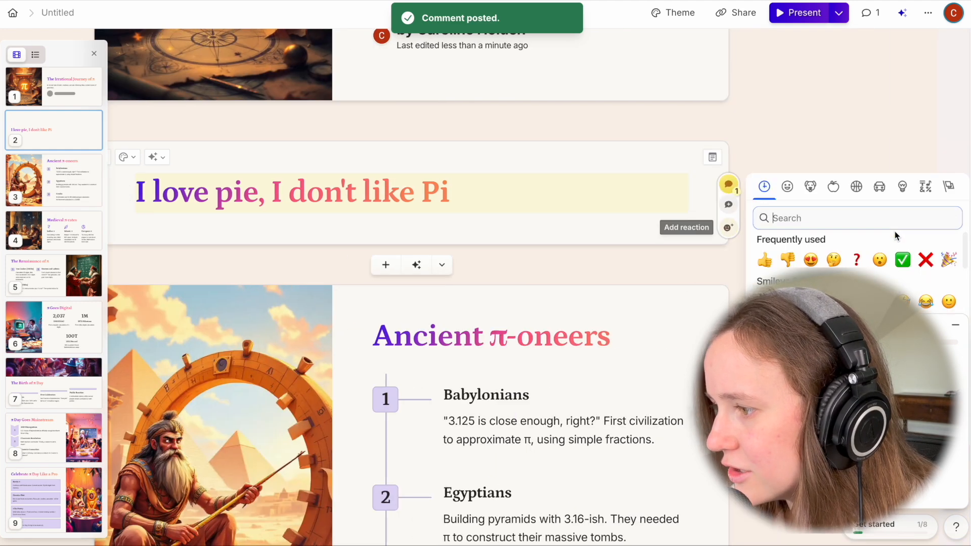
click(798, 260)
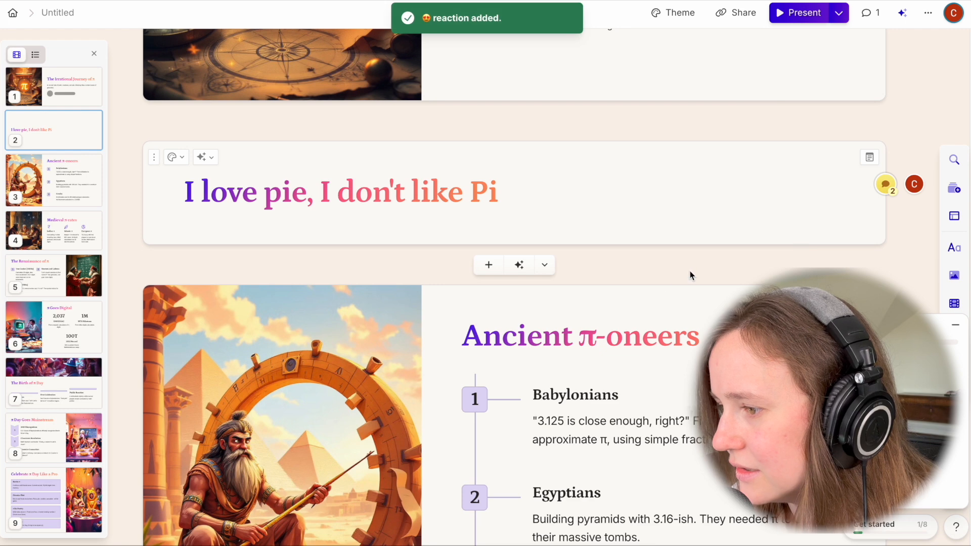
Have AI make the content of the "I love pie, I don't like Pi" card longer
click(173, 156)
click(209, 157)
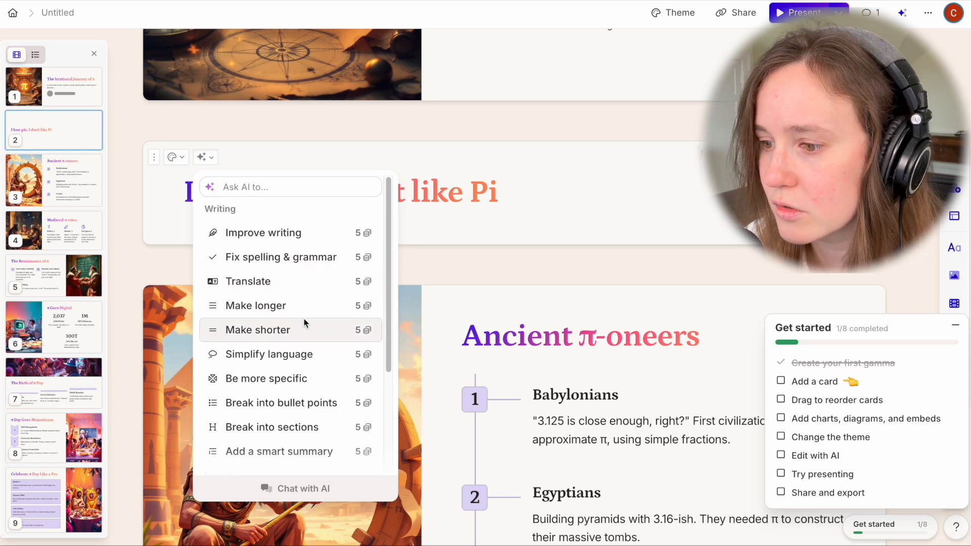
click(298, 307)
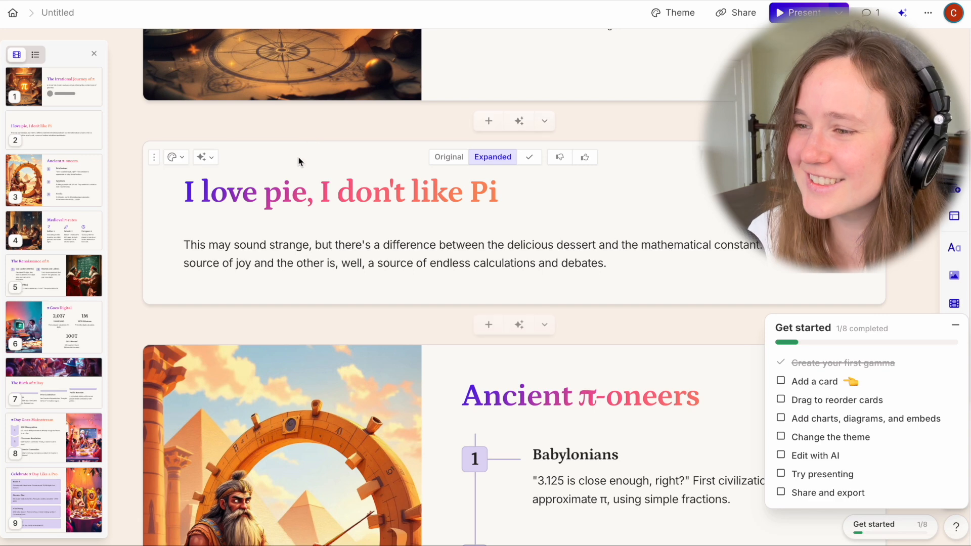
Have AI make the "I love pie, I don't like Pi" card more visual and look over the new version
click(202, 156)
scroll(264, 290, down, 2)
scroll(264, 289, down, 3)
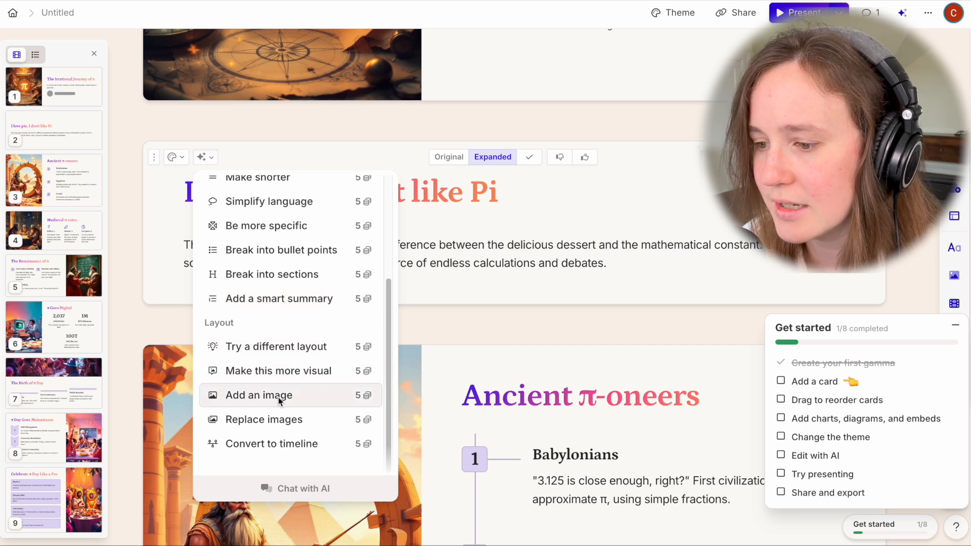
click(268, 373)
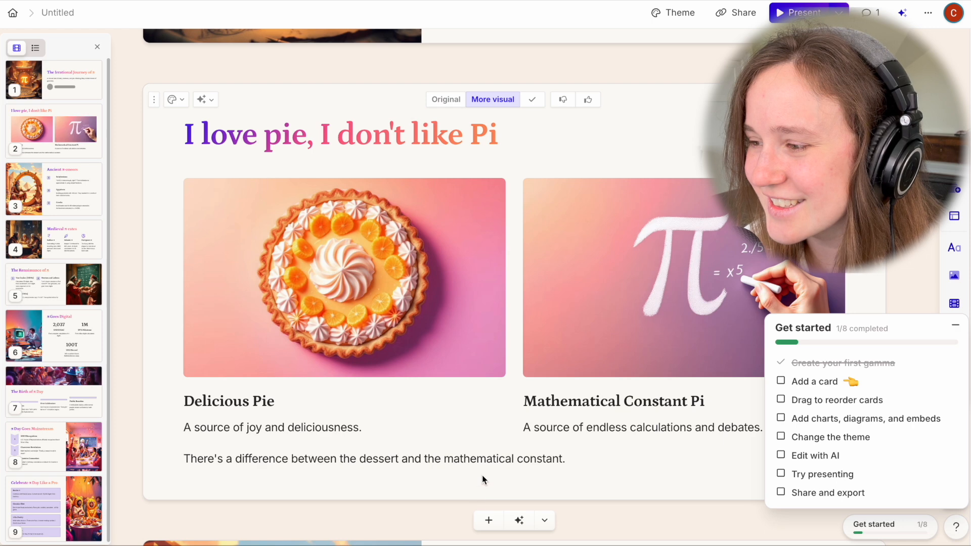
scroll(627, 460, down, 2)
scroll(625, 454, up, 2)
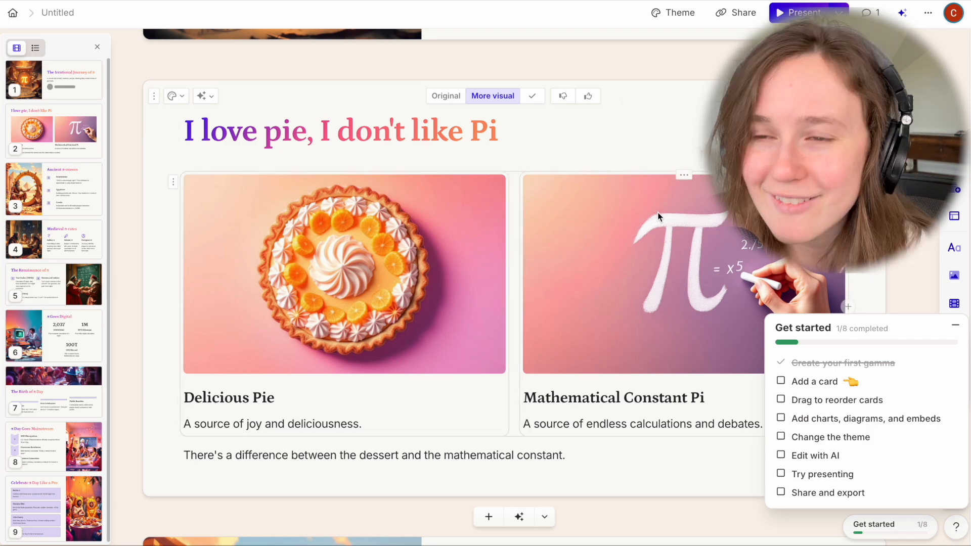
Look through the presentation once more, then return to the overview of all gammas
scroll(629, 222, down, 5)
scroll(629, 218, down, 20)
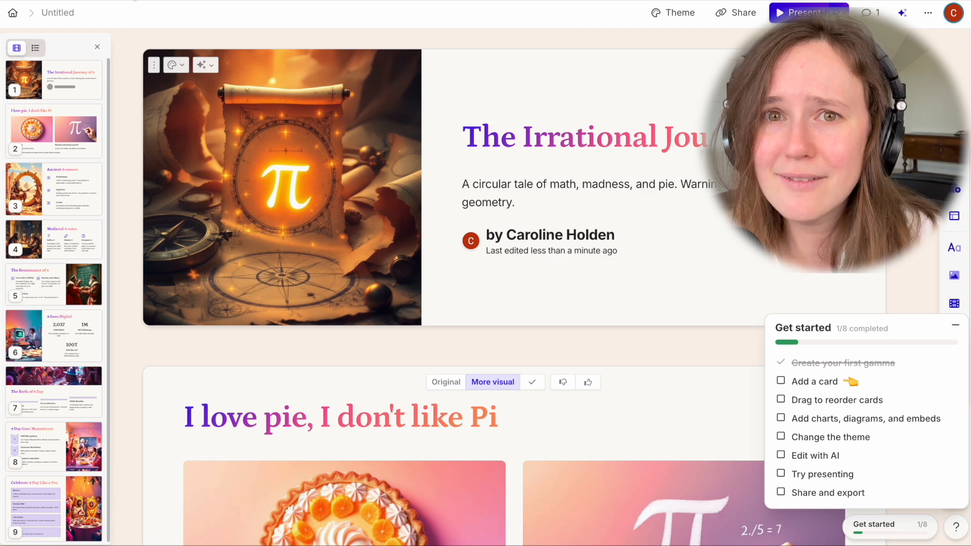
click(14, 20)
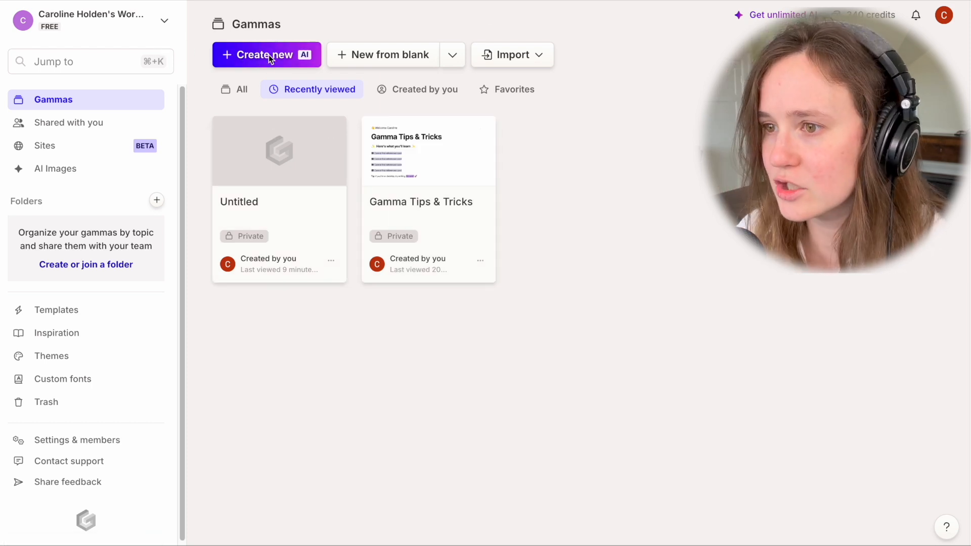
Open chatgpt.com in a new tab and request a funny but historically accurate and informative PowerPoint outline on the history of Pi and Pi Day
key(super+t)
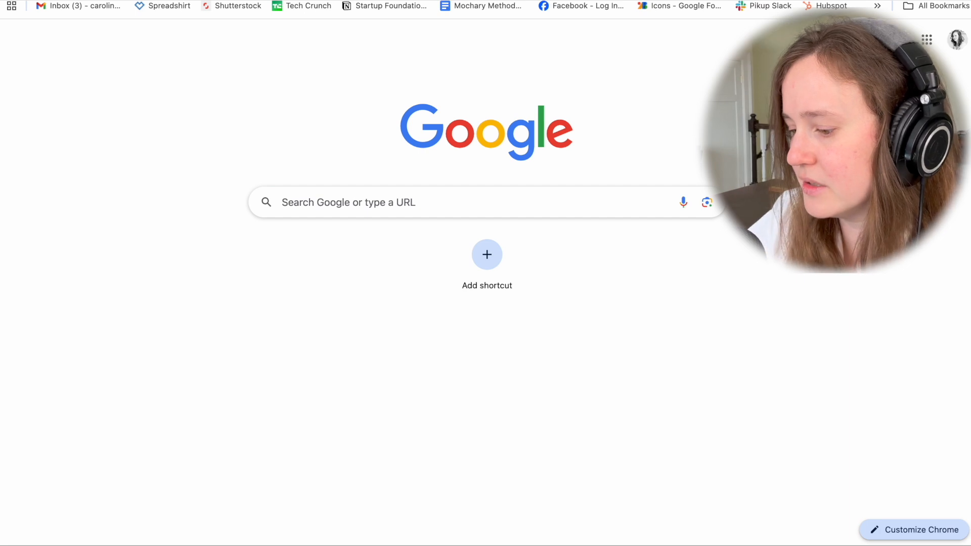
text(chatgpt.com)
key(Return)
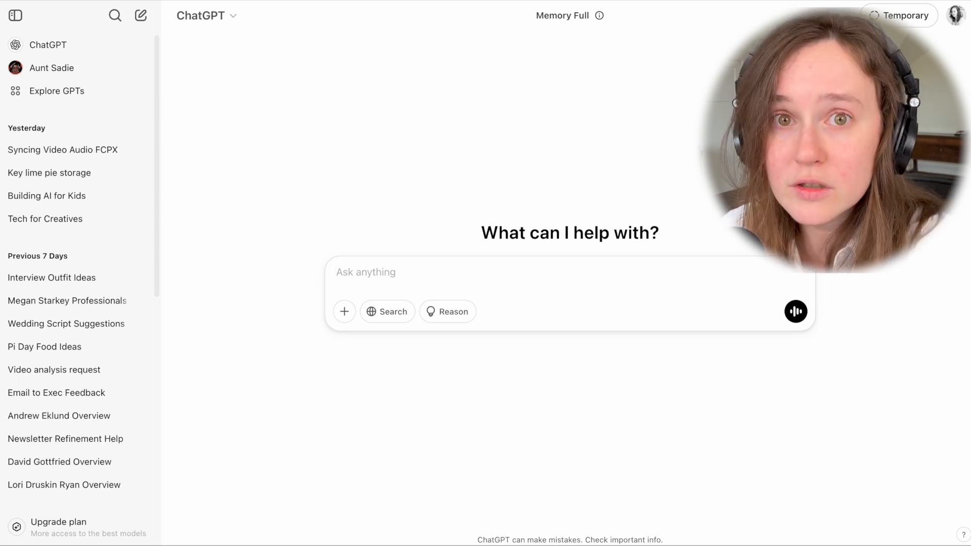
text(Hey Chat! Can you help me make a powerpoint presentation outline about the history of Pi and how eventually that created Pi Day. Please make it funny but historically accurate and informative.)
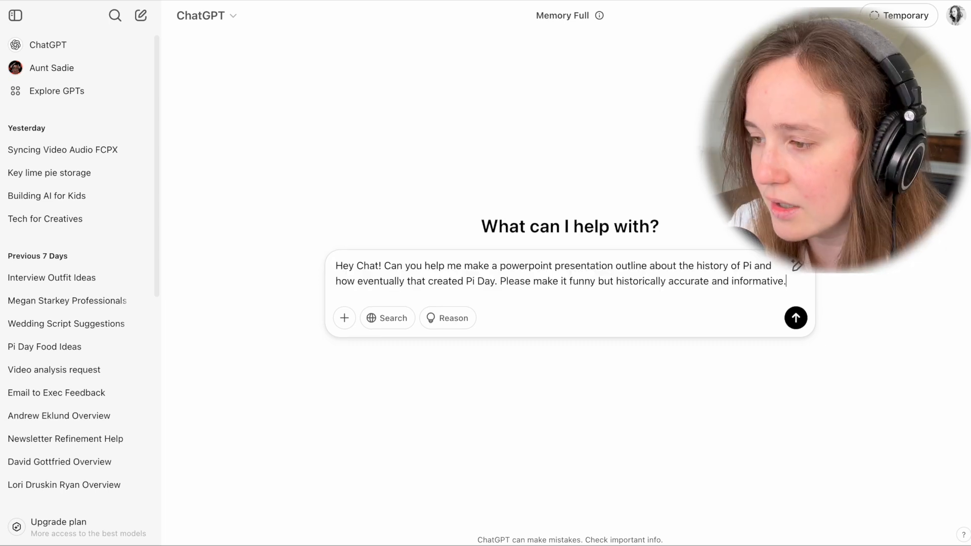
key(Return)
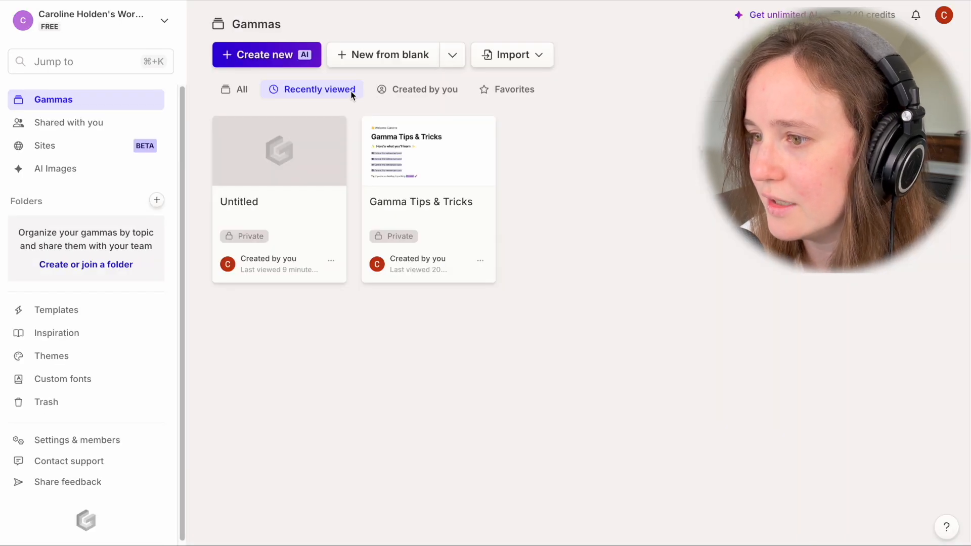
Return to Gamma and start a new AI presentation from pasted text, using the copied ChatGPT outline with the Default format
click(282, 54)
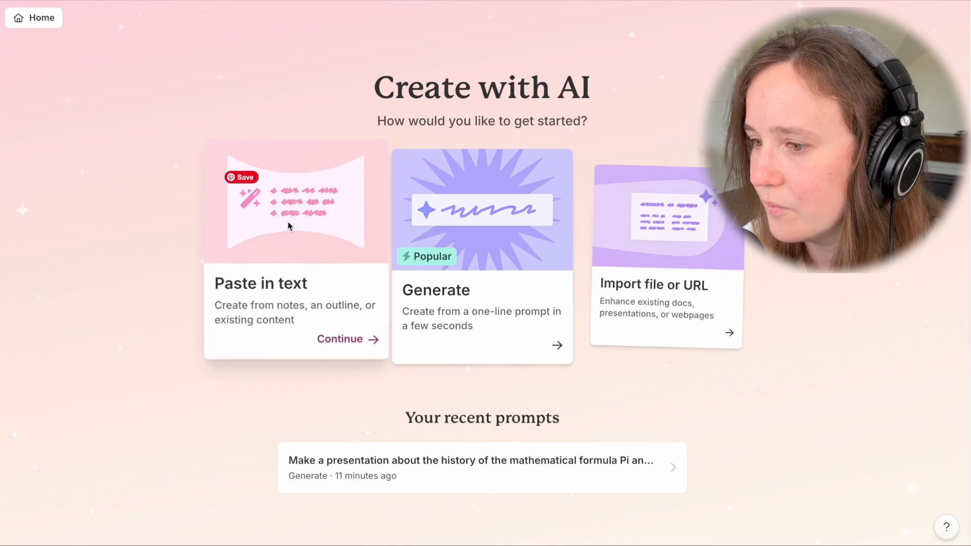
click(287, 222)
key(ctrl+v)
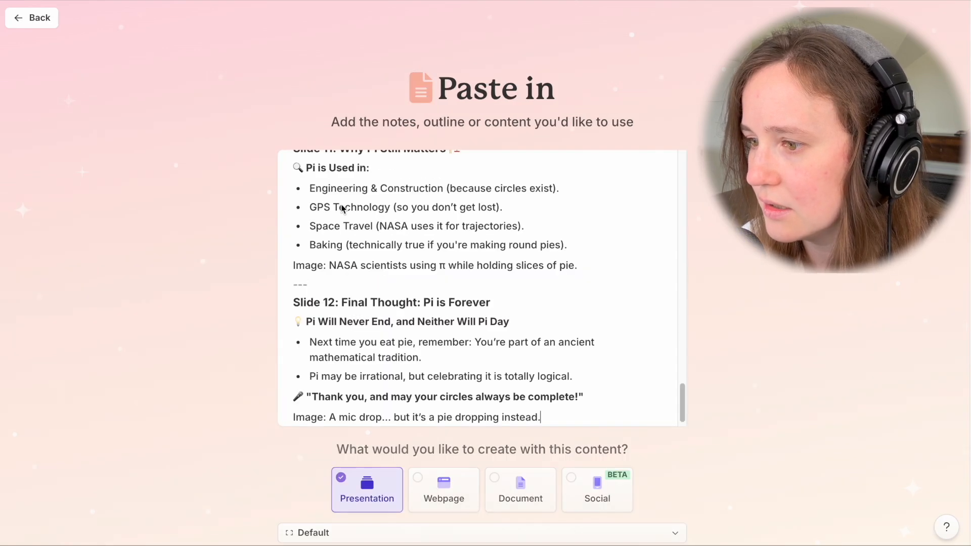
scroll(658, 384, down, 5)
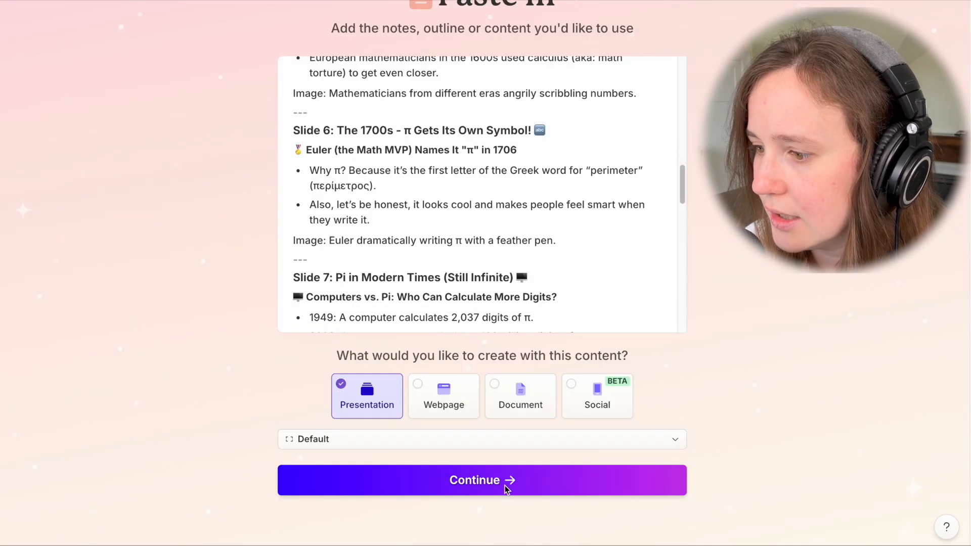
click(506, 489)
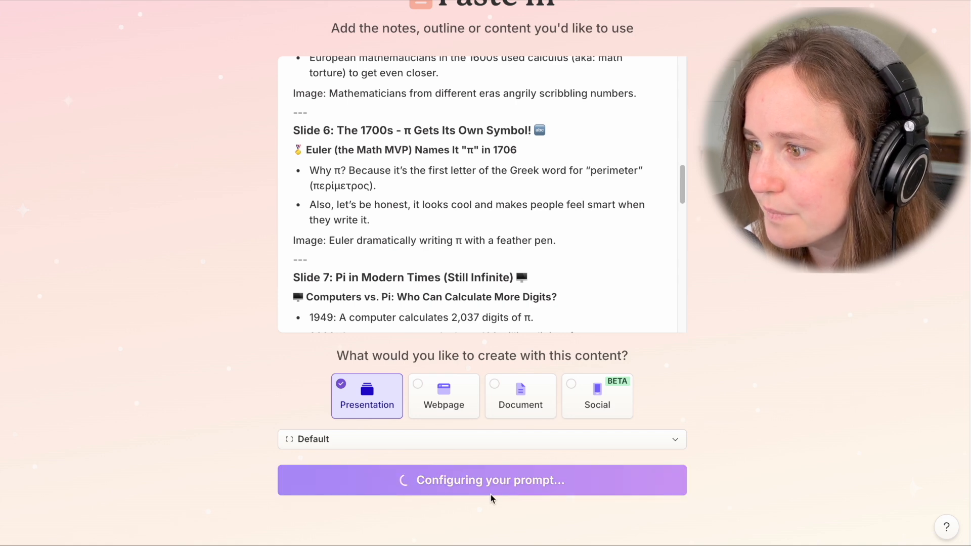
Review the imported outline cards from the title down to "Slide 12: Final Thought: Pi is Forever", including those beyond the card limit
scroll(447, 364, down, 2)
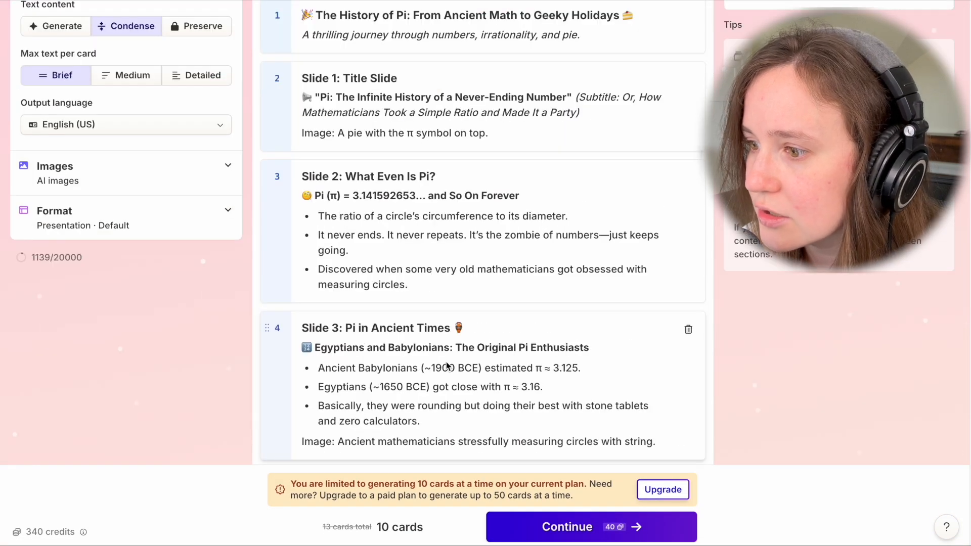
scroll(447, 364, down, 4)
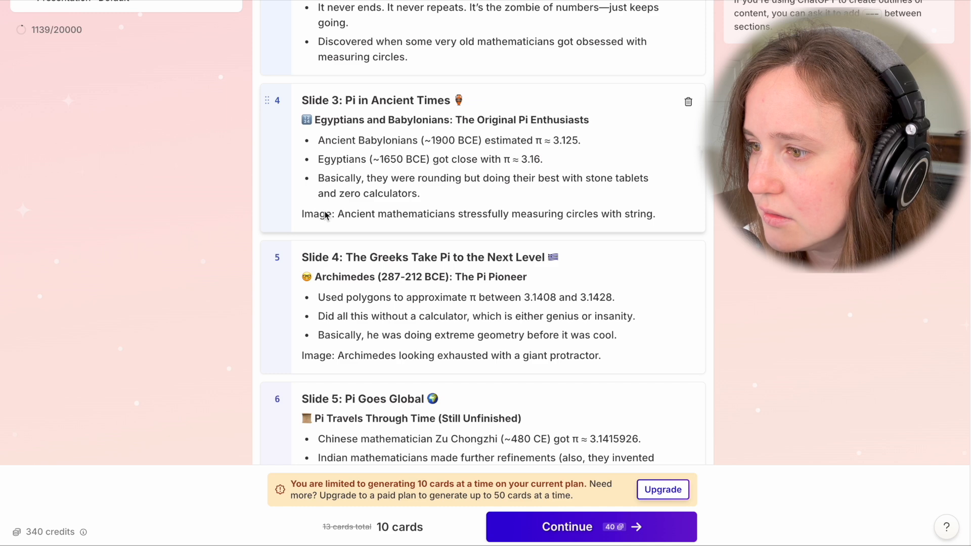
scroll(391, 223, down, 10)
scroll(554, 410, down, 5)
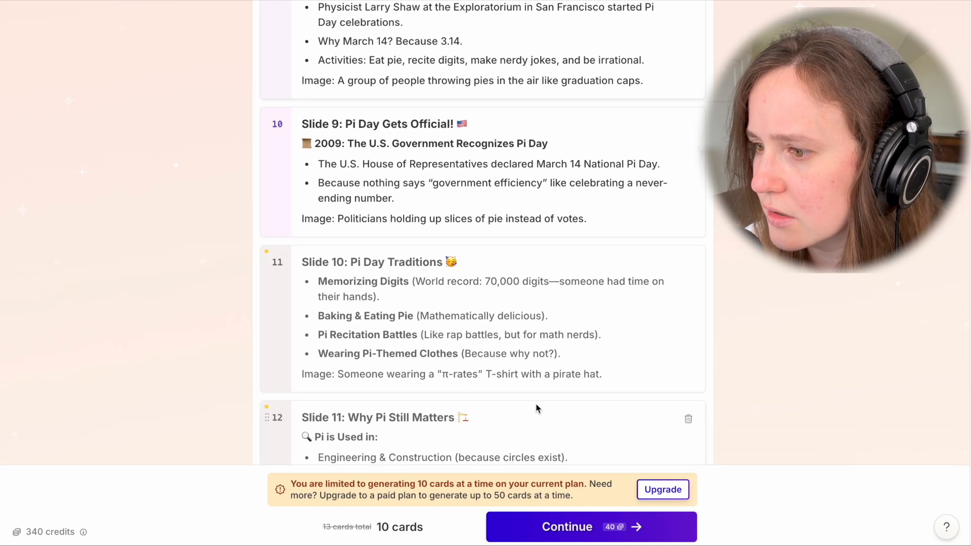
scroll(532, 402, down, 3)
scroll(532, 402, down, 4)
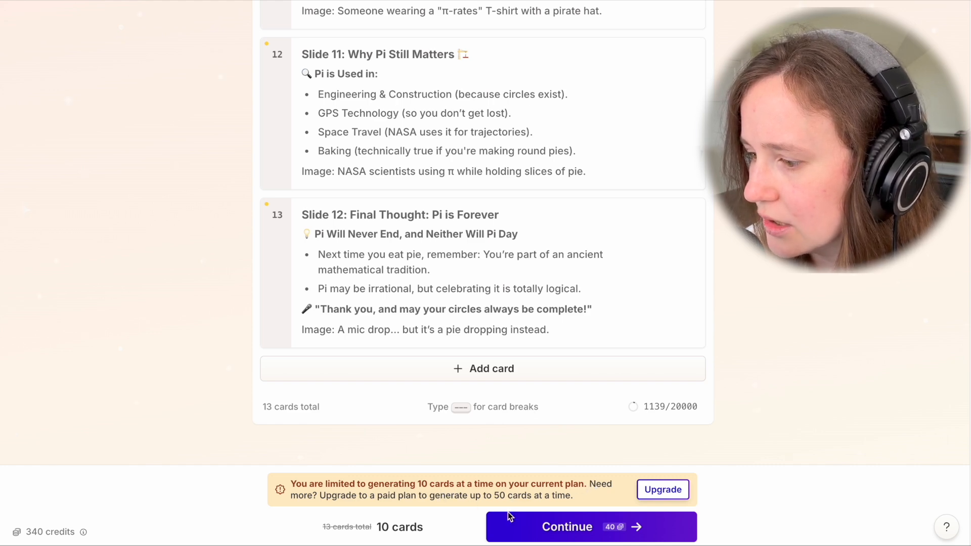
scroll(552, 397, up, 4)
scroll(434, 357, up, 2)
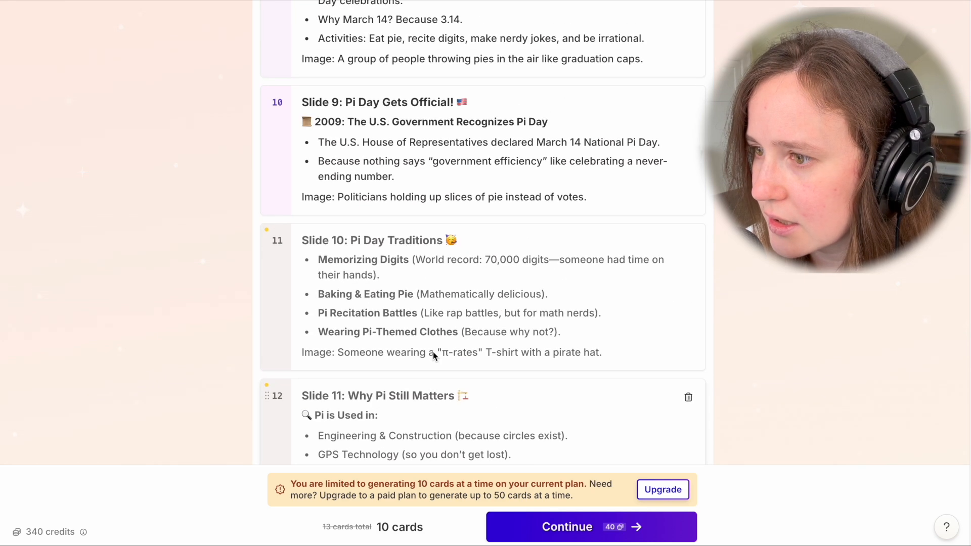
scroll(487, 400, down, 5)
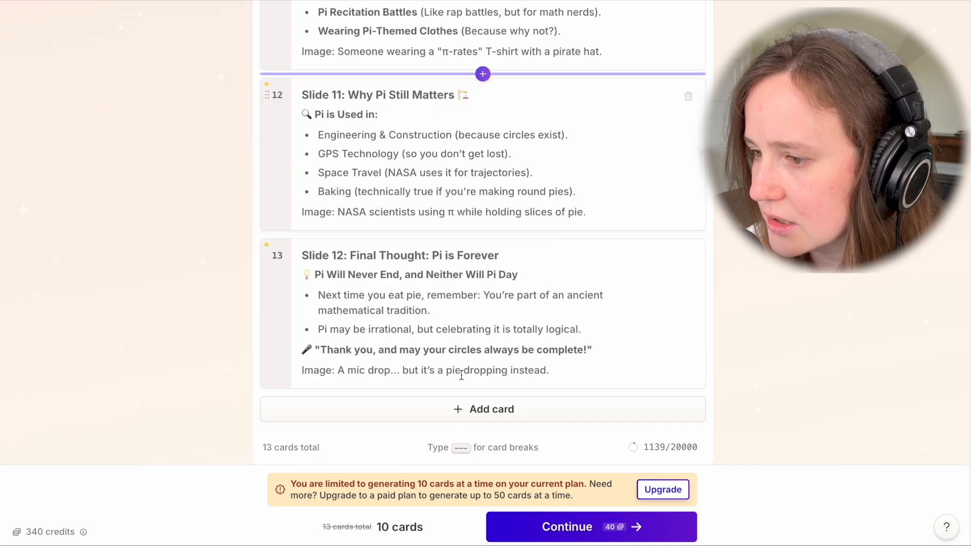
Accept the outline, choose a light pink-lavender theme and generate the ten-card presentation
click(552, 527)
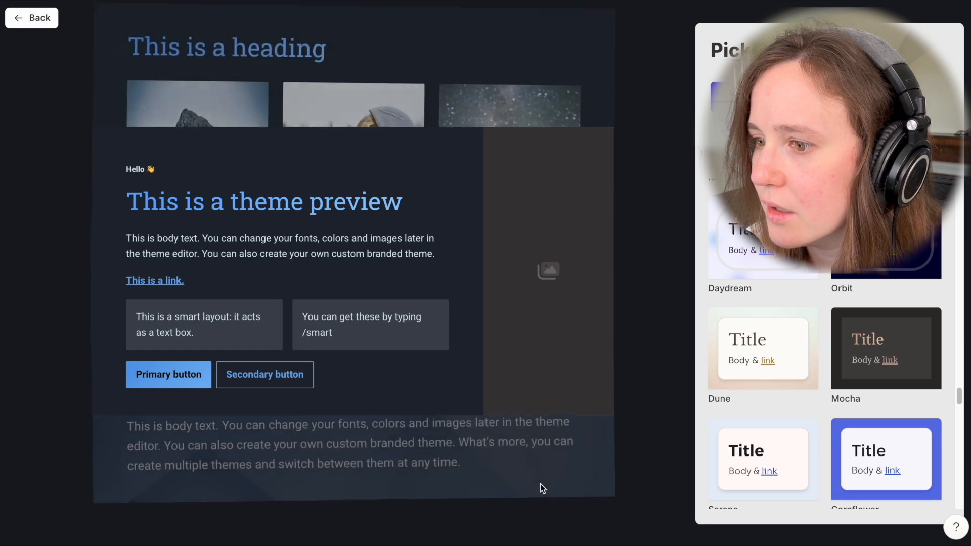
scroll(842, 282, down, 5)
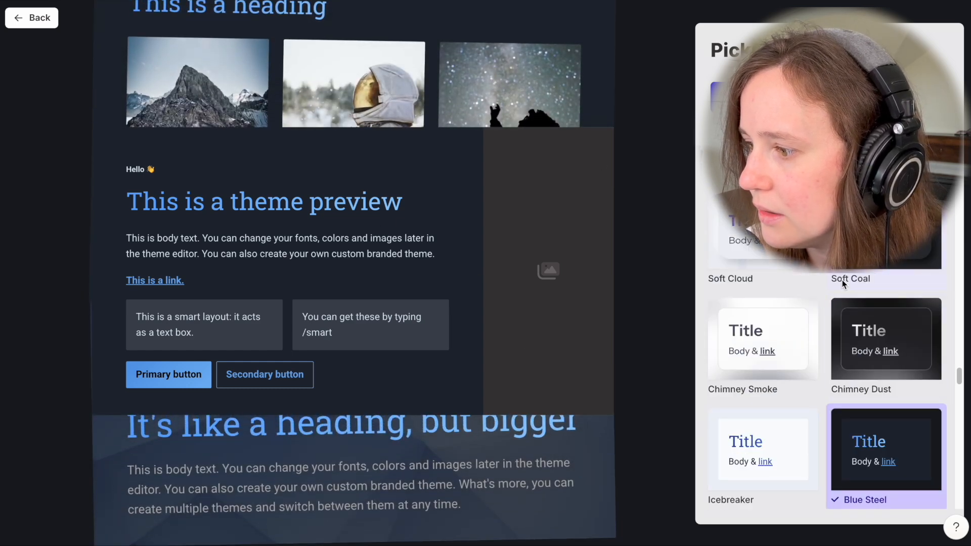
click(770, 302)
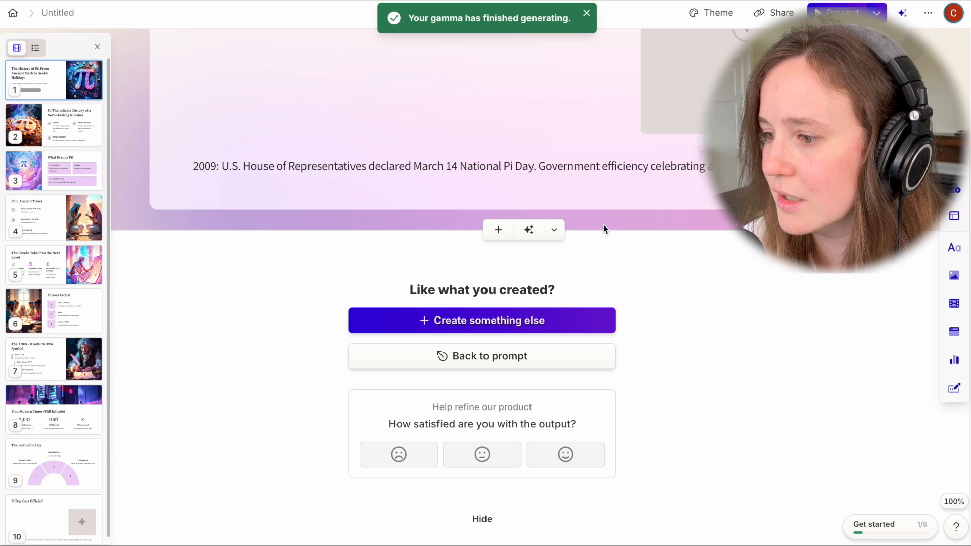
Check the images and text on the "Pi Day Gets Official!" card and add a blank card after it
scroll(483, 205, up, 6)
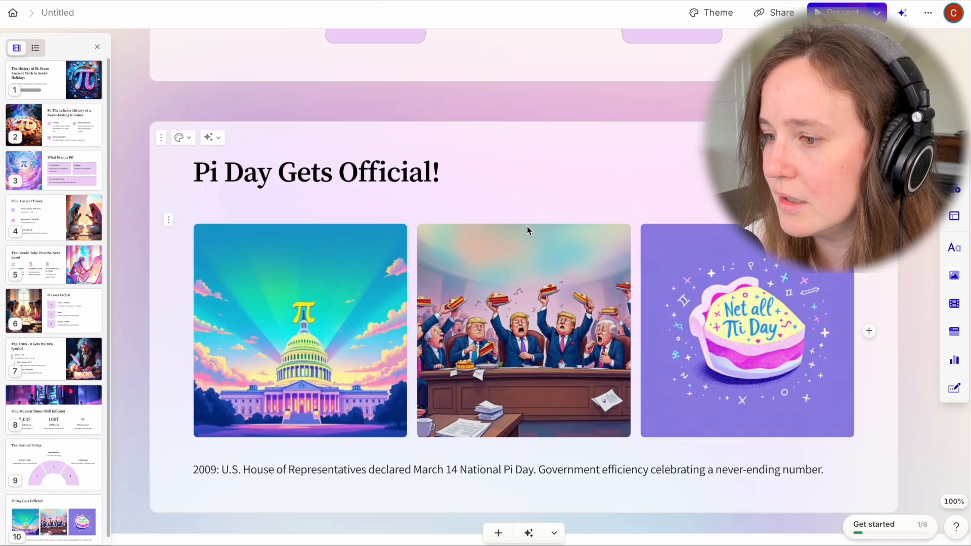
scroll(526, 226, down, 5)
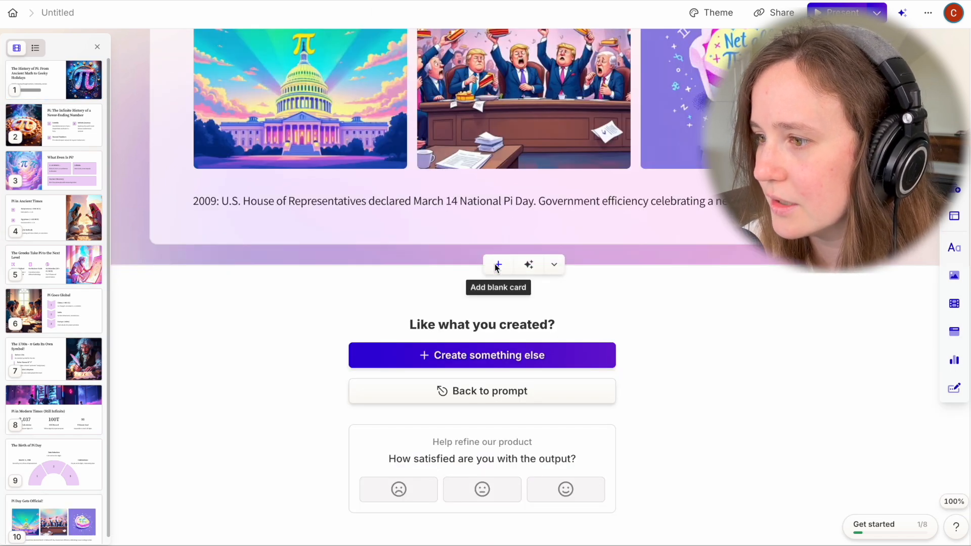
scroll(506, 202, up, 3)
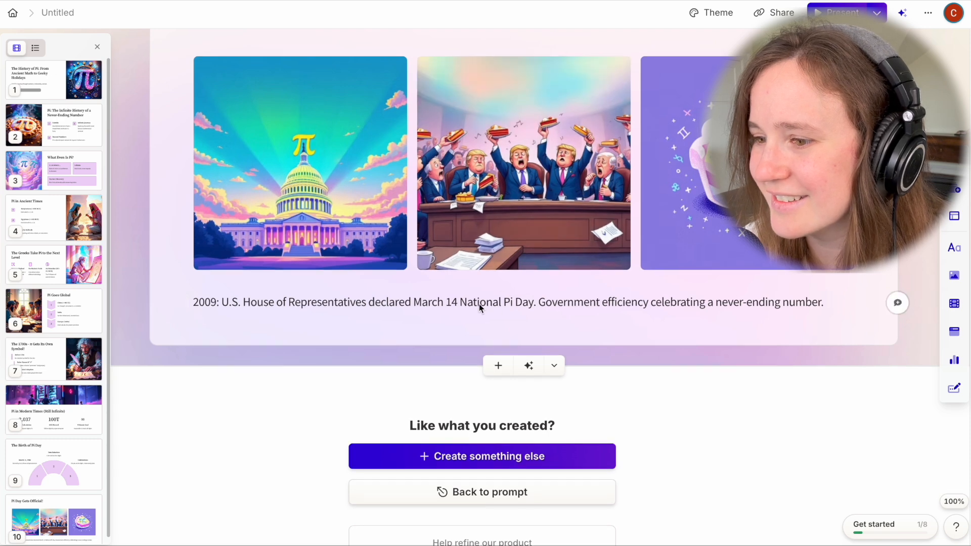
scroll(479, 305, up, 2)
scroll(486, 465, down, 1)
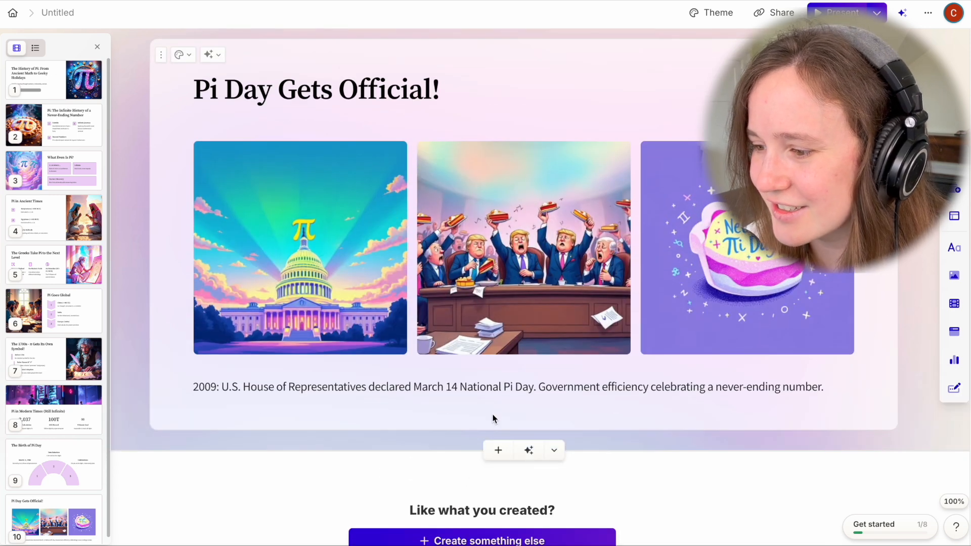
click(497, 452)
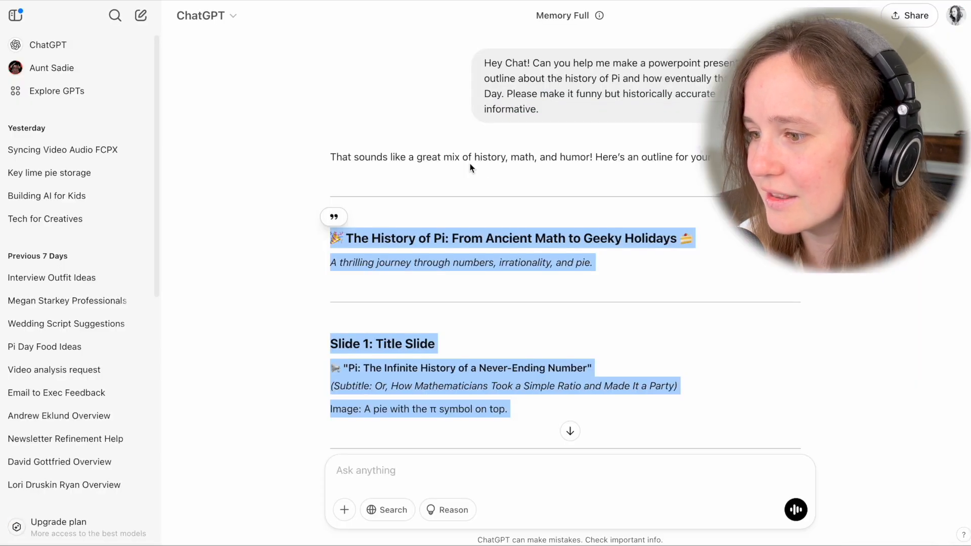
Copy the "Slide 10: Pi Day Traditions" and "Slide 11: Why Pi Still Matters" sections from the ChatGPT outline into two cards ending the Gamma deck
scroll(495, 272, down, 20)
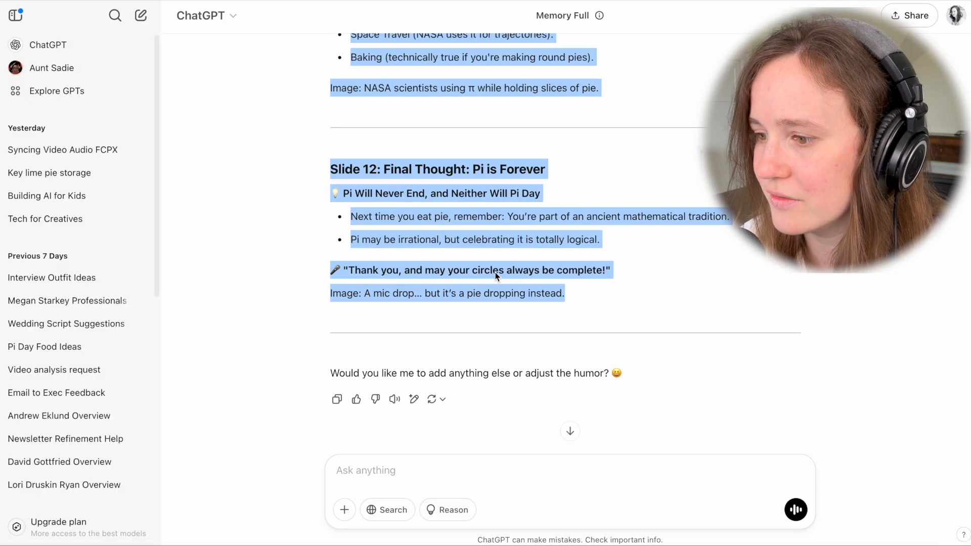
scroll(504, 266, up, 4)
scroll(530, 190, up, 3)
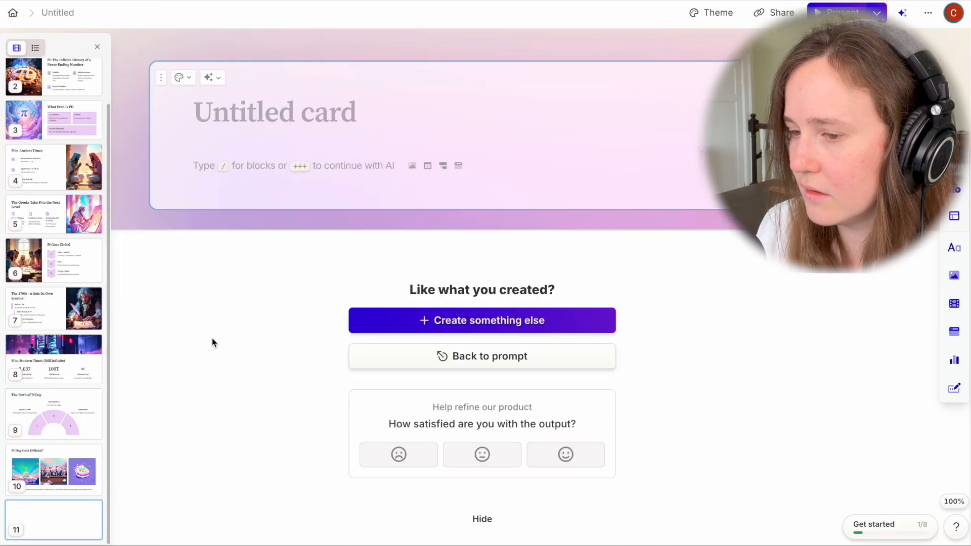
text(Slide 10: Pi Day Traditions 🥳 Memorizing Digits (World record: 70,000 digits—someone had time on their hands). Baking & Eating Pie (Mathematically delicious). Pi Recitation Battles (Like rap battles, but for math nerds). Wearing Pi-Themed Clothes (Because why not?). Image: Someone wearing a "π-rates" T-shirt with a pirate hat.)
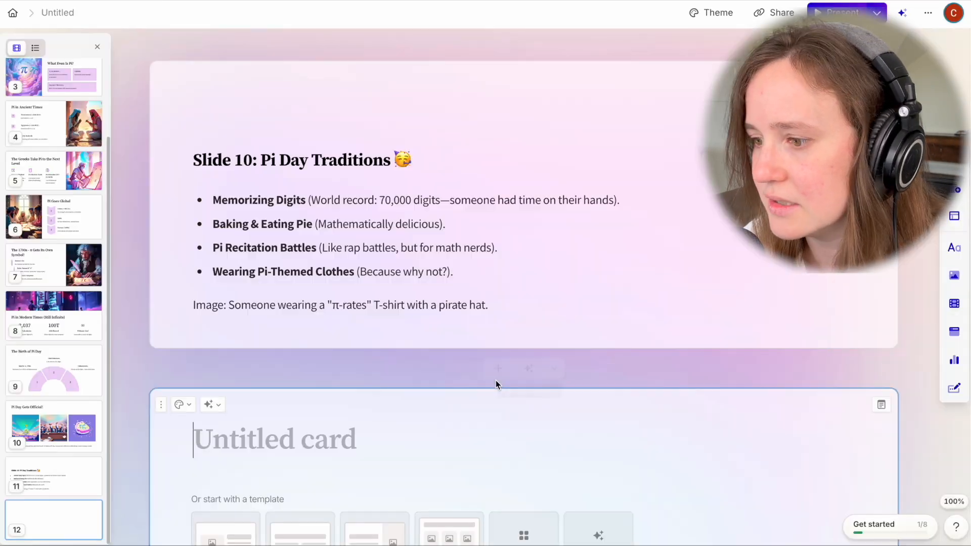
key(ctrl+v)
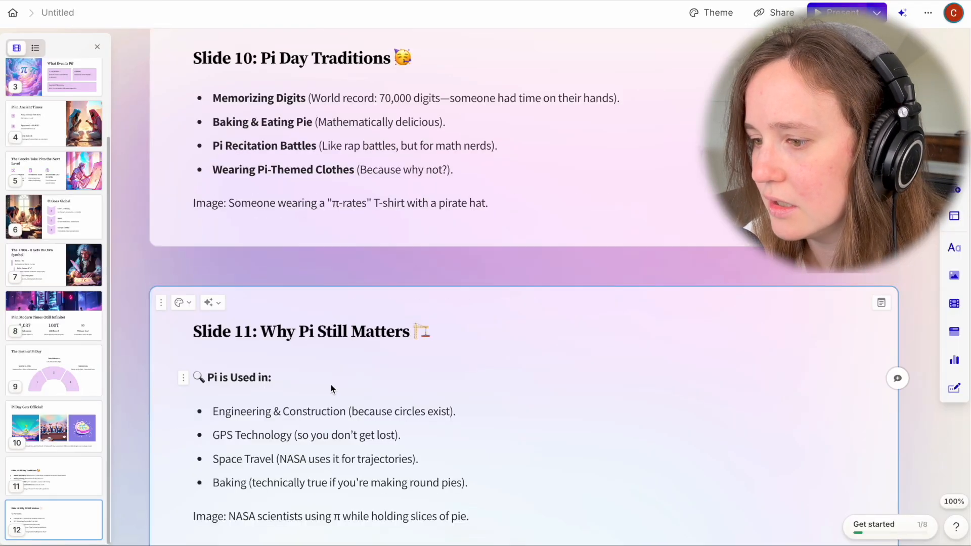
Add another blank card at the end and copy the "Slide 12: Final Thought: Pi is Forever" section from ChatGPT into it
click(494, 251)
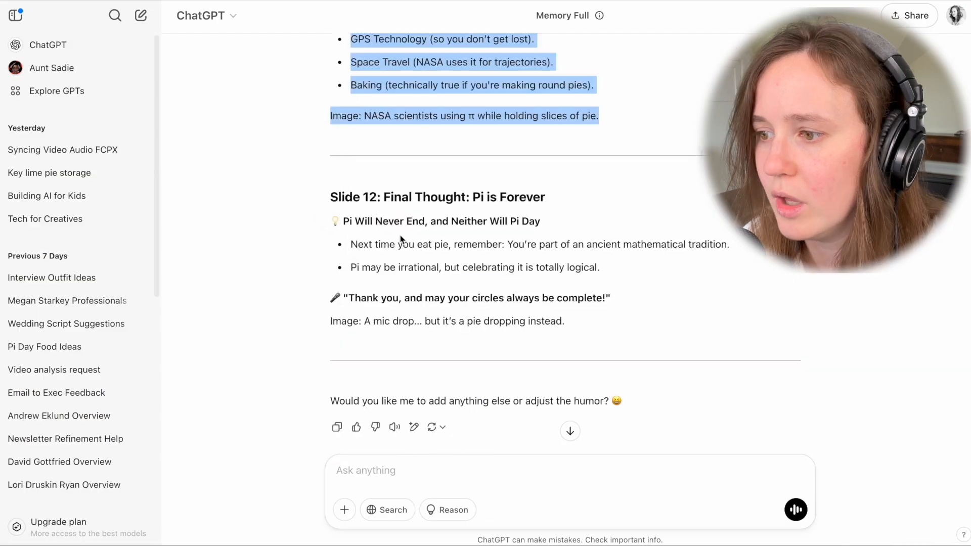
drag(401, 238, 544, 255)
scroll(544, 255, down, 1)
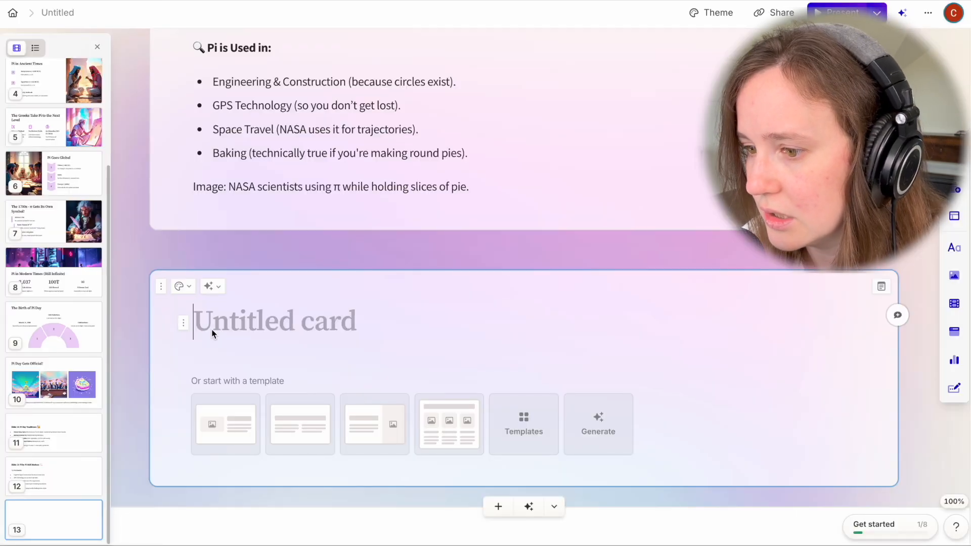
text(Slide 12: Final Thought: Pi is Forever 💡 Pi Will Never End, and Neither Will Pi Day Next time you eat pie, remember: You’re part of an ancient mathematical tradition. Pi may be irrational, but celebrating it is totally logical. 🎤 "Thank you, and may your circles always be complete!" Image: A mic drop… but it’s a pie dropping instead.)
Have the AI make the "Slide 12: Final Thought: Pi is Forever" card more visual
click(212, 284)
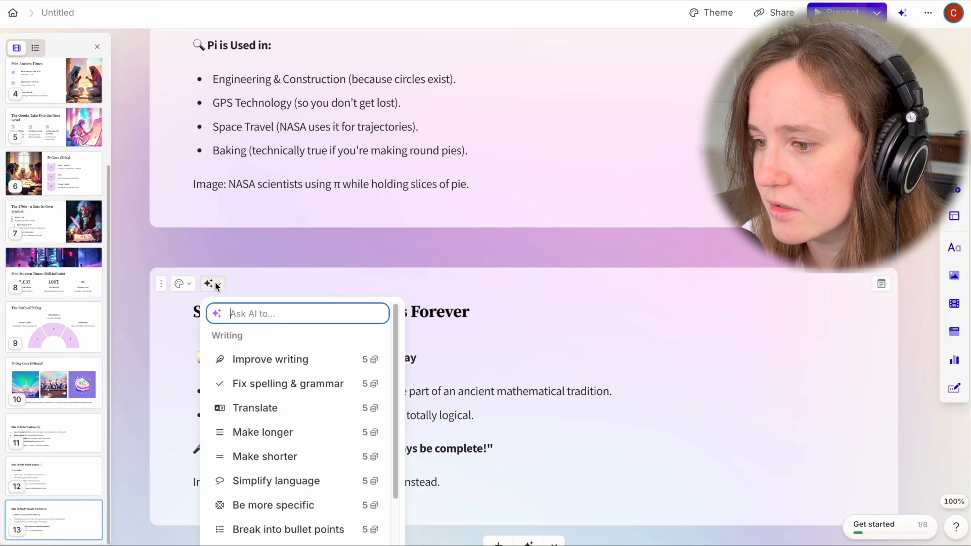
scroll(254, 370, down, 3)
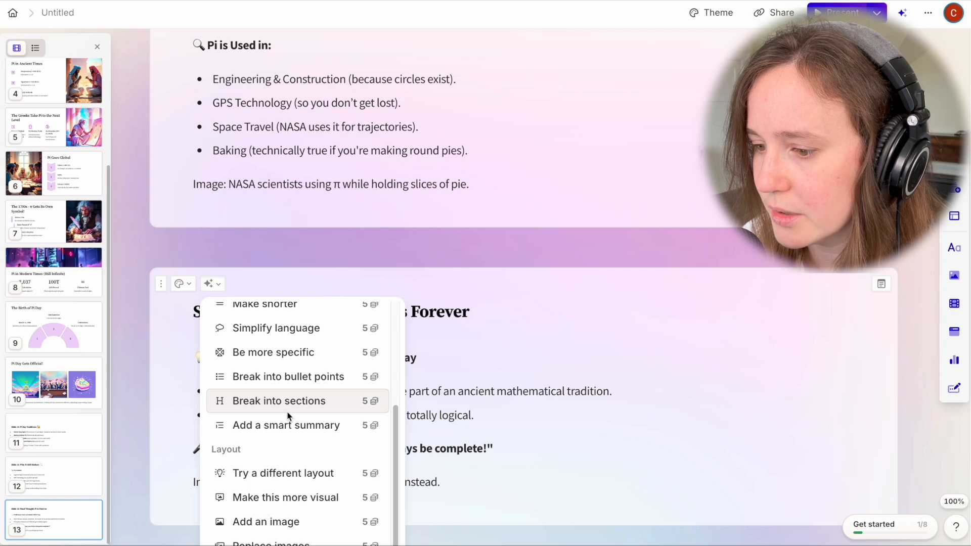
click(285, 498)
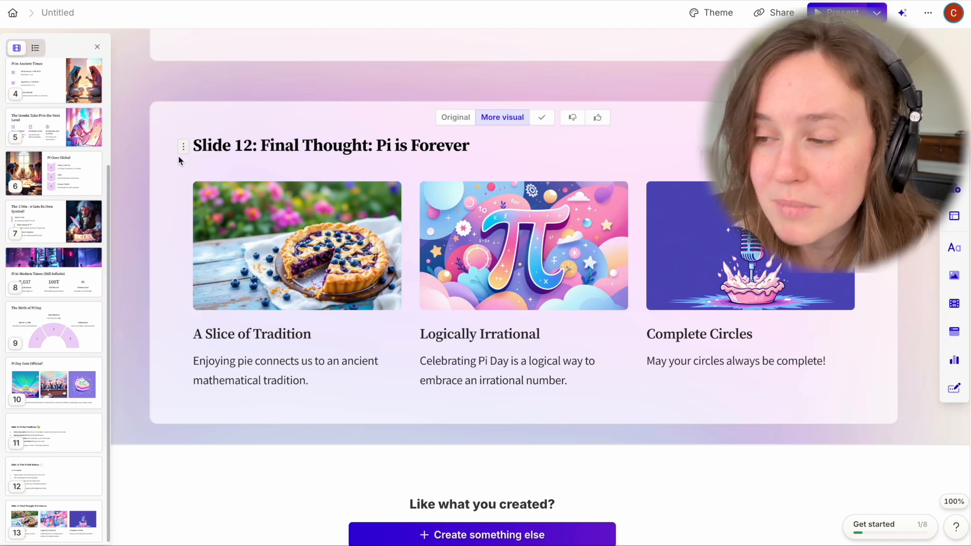
Apply the AI edit "Make this more visual" to the "Slide 11: Why Pi Still Matters" card
scroll(570, 332, up, 7)
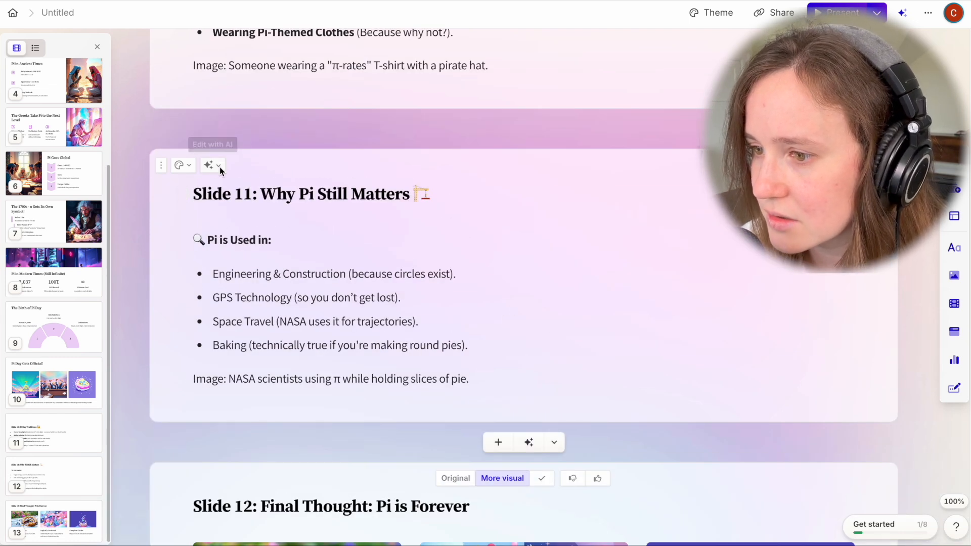
click(220, 167)
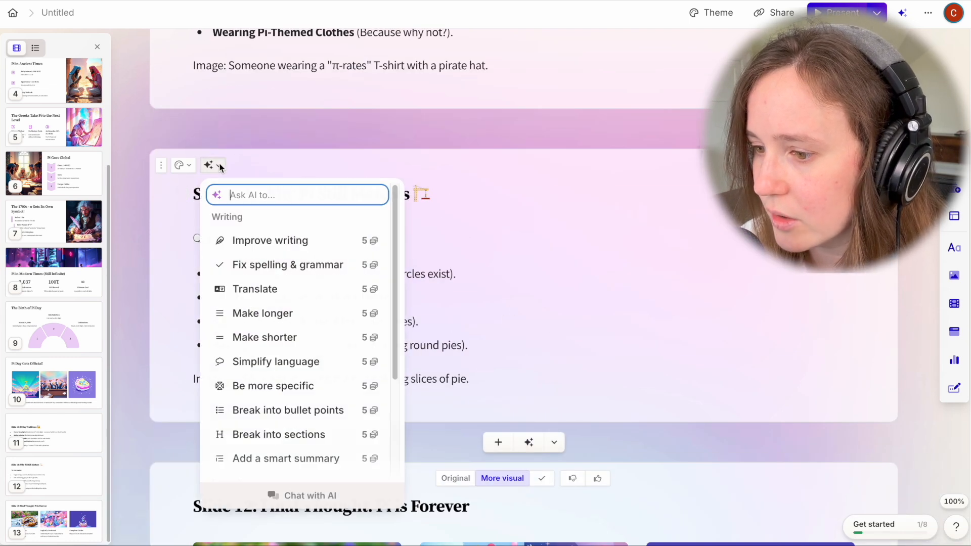
click(375, 178)
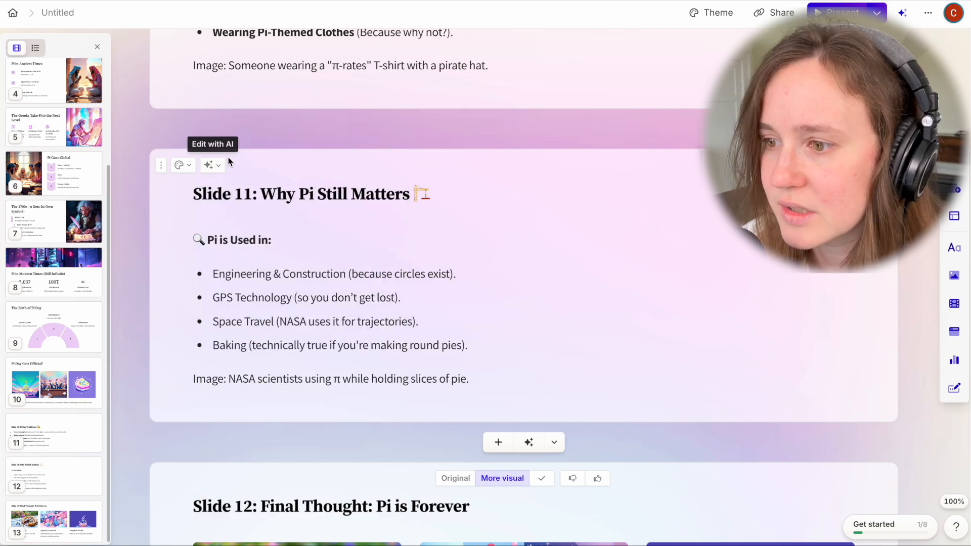
click(214, 165)
scroll(260, 256, down, 3)
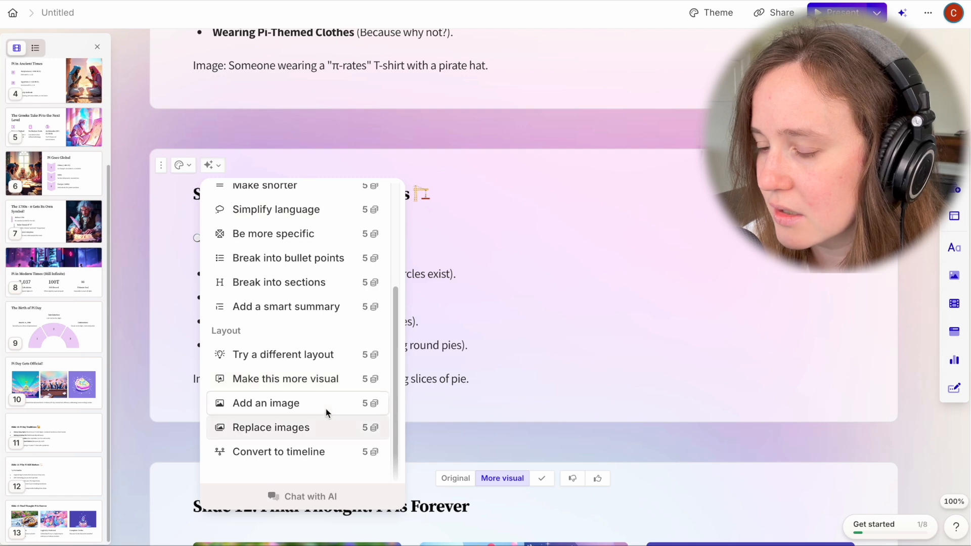
click(328, 382)
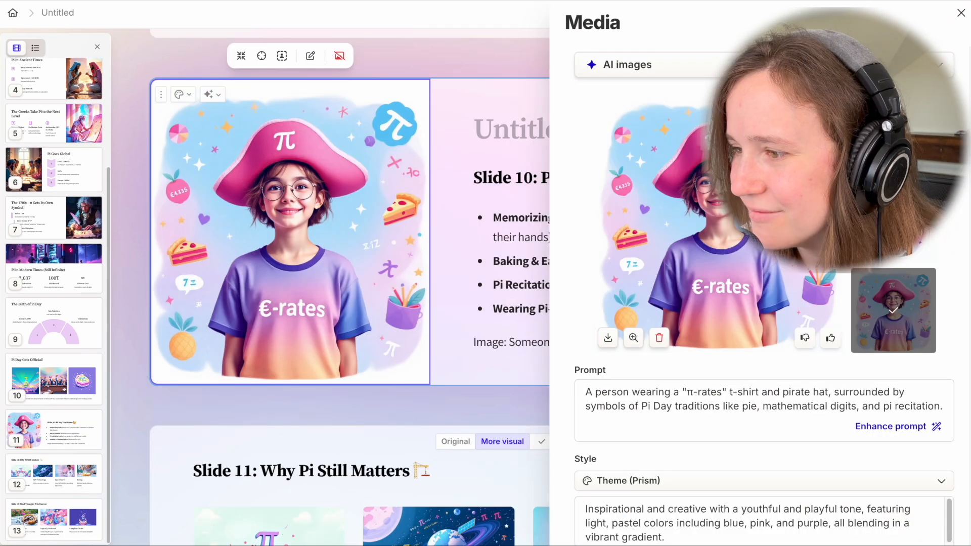
Close the image settings, move "Pi Day Traditions 🥳" into the Slide 10 card's title and delete the leftover "Slide 10:" heading
key(Escape)
drag(541, 183, 696, 194)
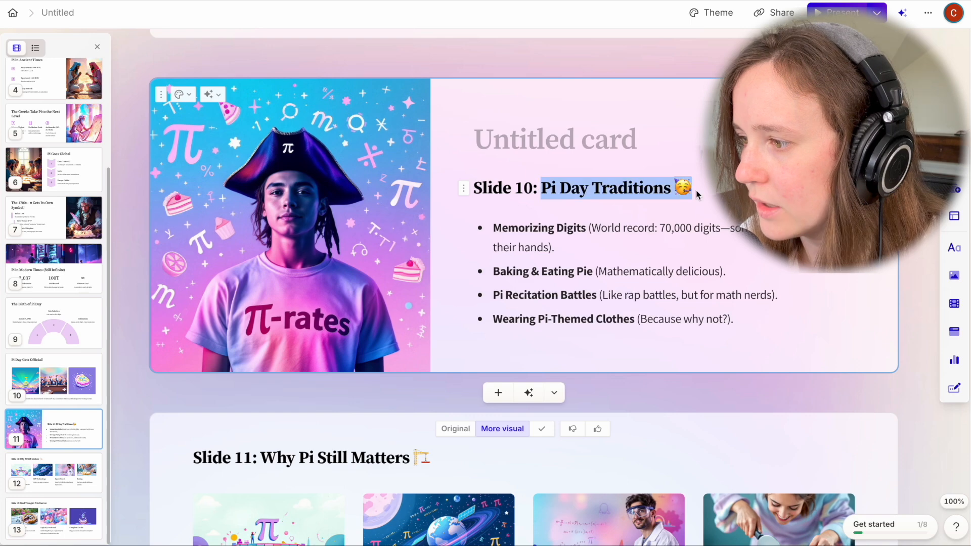
key(super+x)
click(556, 136)
key(super+v)
key(BackSpace)
key(BackSpace)
key(BackSpace)
key(BackSpace)
key(BackSpace)
key(BackSpace)
key(BackSpace)
key(BackSpace)
key(BackSpace)
key(BackSpace)
key(BackSpace)
Format the "Pi Day Traditions 🥳" title as Heading 1
scroll(678, 364, up, 3)
drag(628, 291, 473, 291)
click(356, 259)
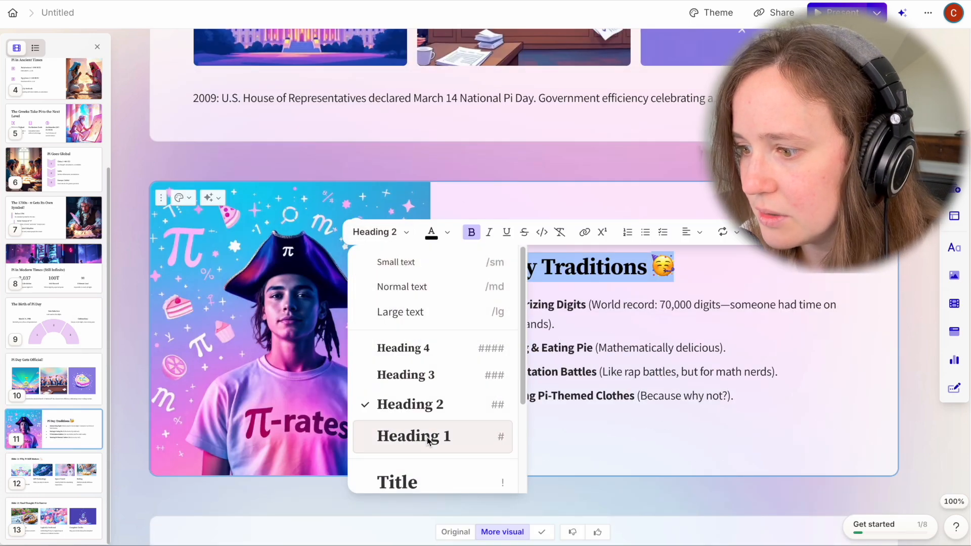
click(427, 438)
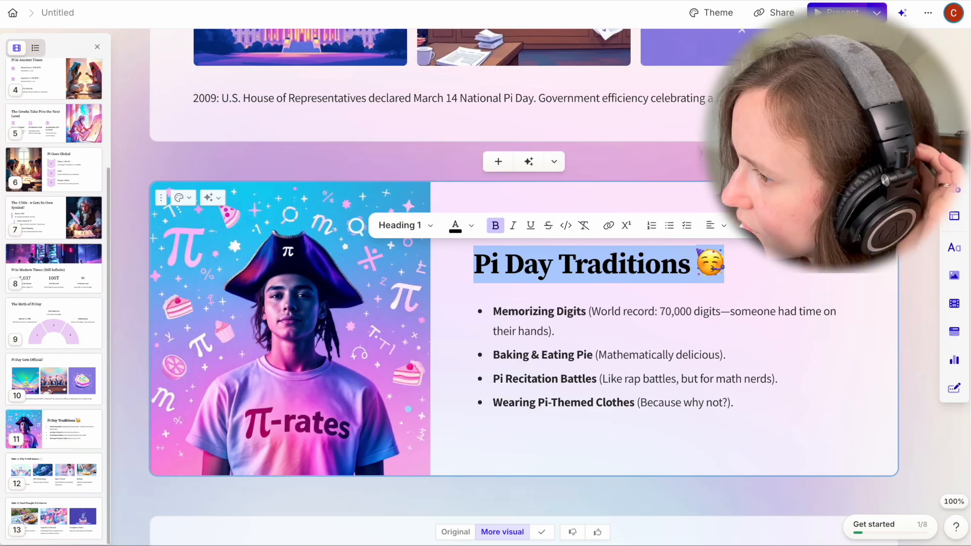
click(767, 310)
Regenerate the middle image on the "Pi Day Gets Official!" card, changing the start of its prompt to "Obama era politicians"
scroll(501, 388, up, 5)
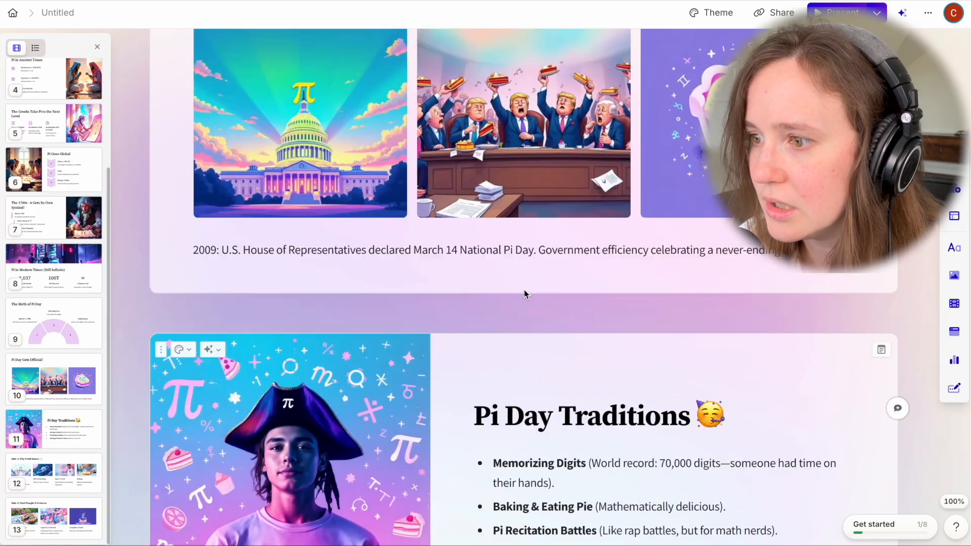
double_click(514, 202)
right_click(549, 182)
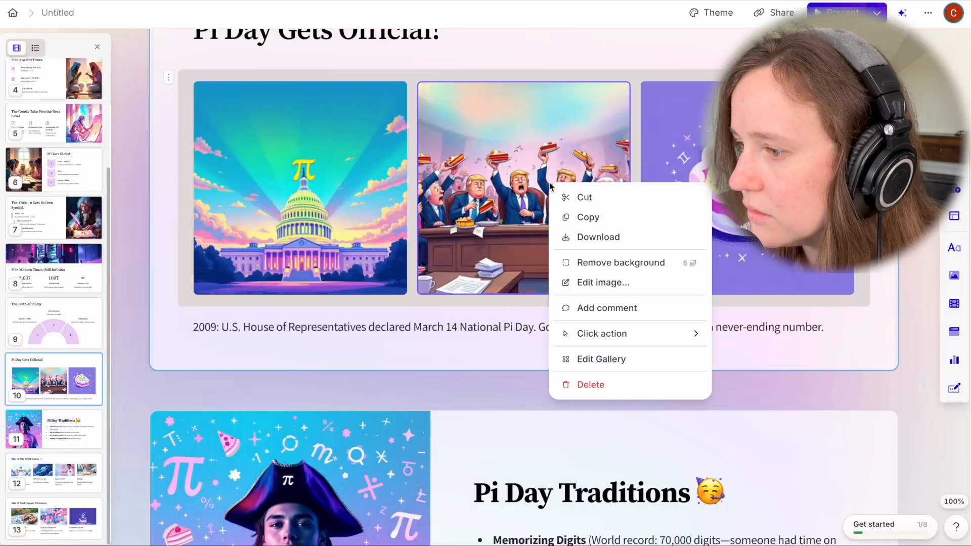
click(603, 282)
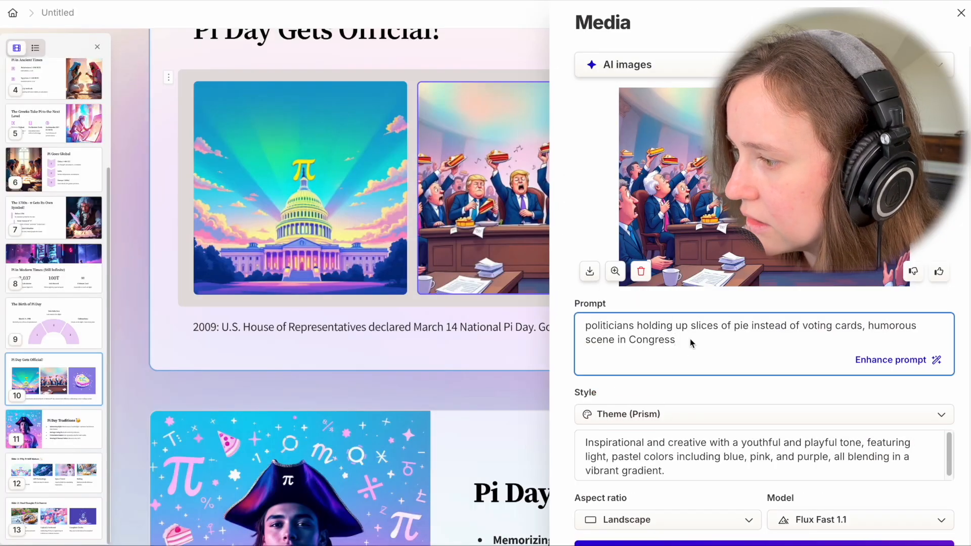
double_click(607, 324)
text(Obama era politicians)
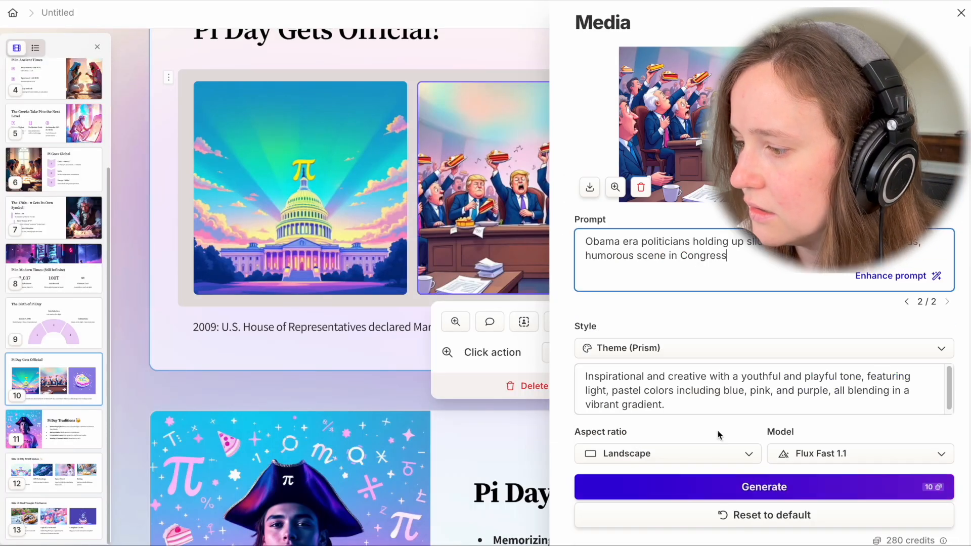
click(763, 475)
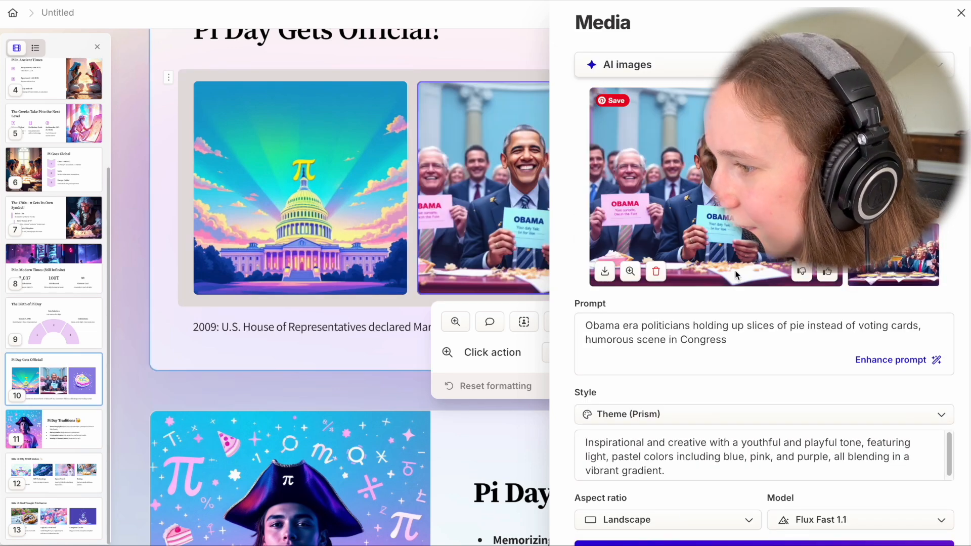
Generate another set of images from the same prompt and view the selected one enlarged
scroll(735, 466, down, 2)
click(735, 466)
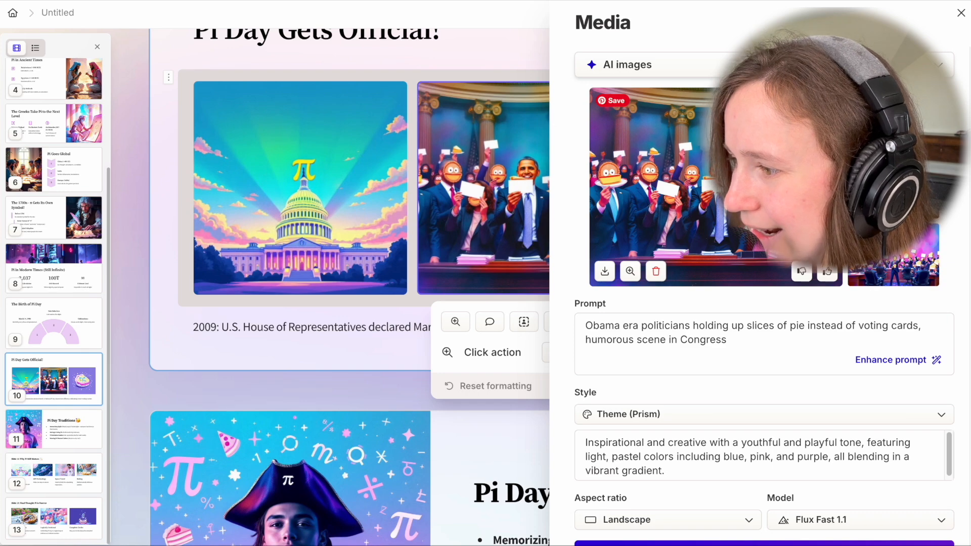
click(630, 272)
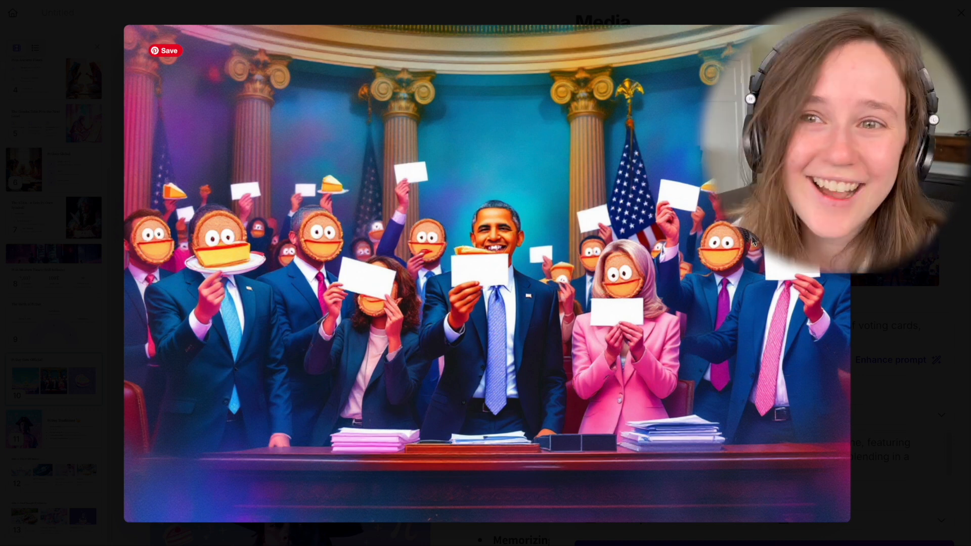
key(Escape)
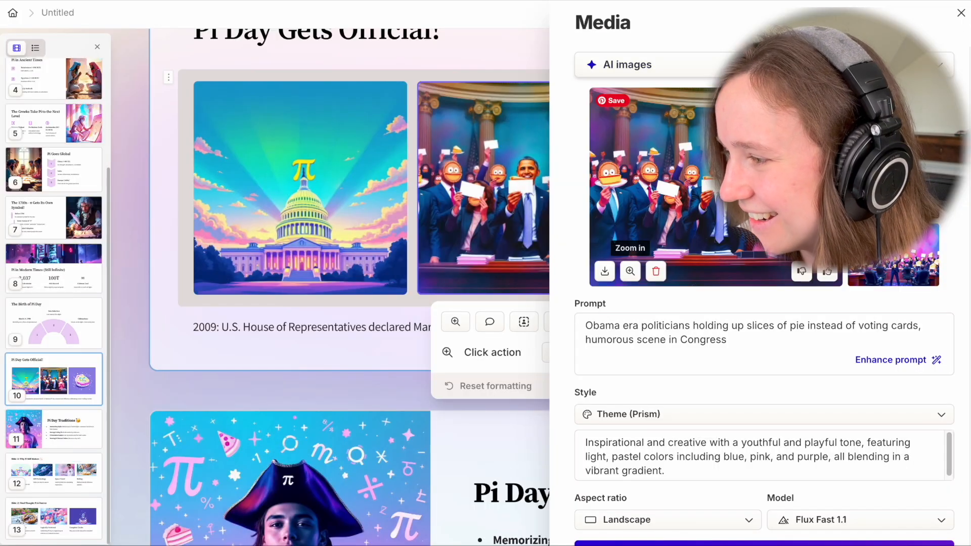
Compare the other generated variants, keep the pastel illustration of the round Congress chamber for the middle image, and close the image settings
click(886, 264)
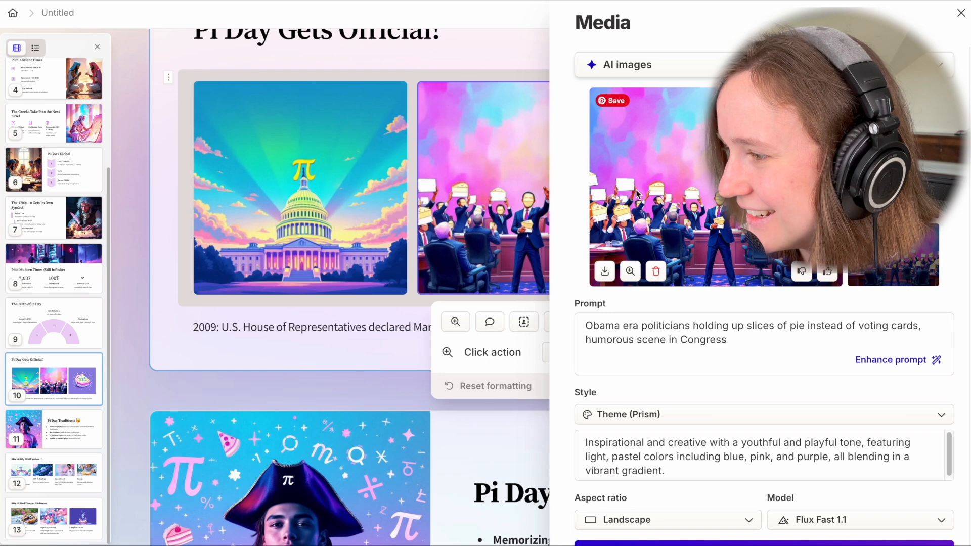
click(629, 272)
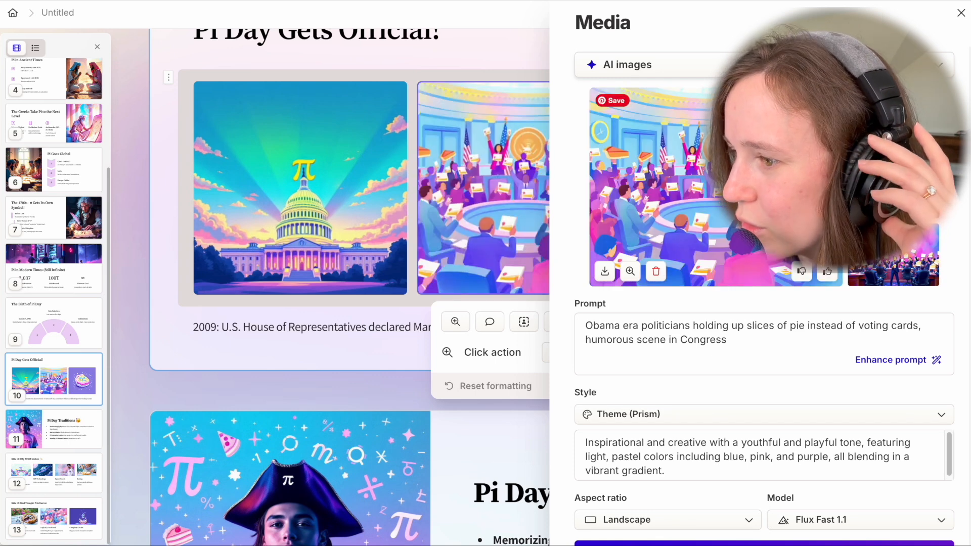
scroll(833, 379, down, 3)
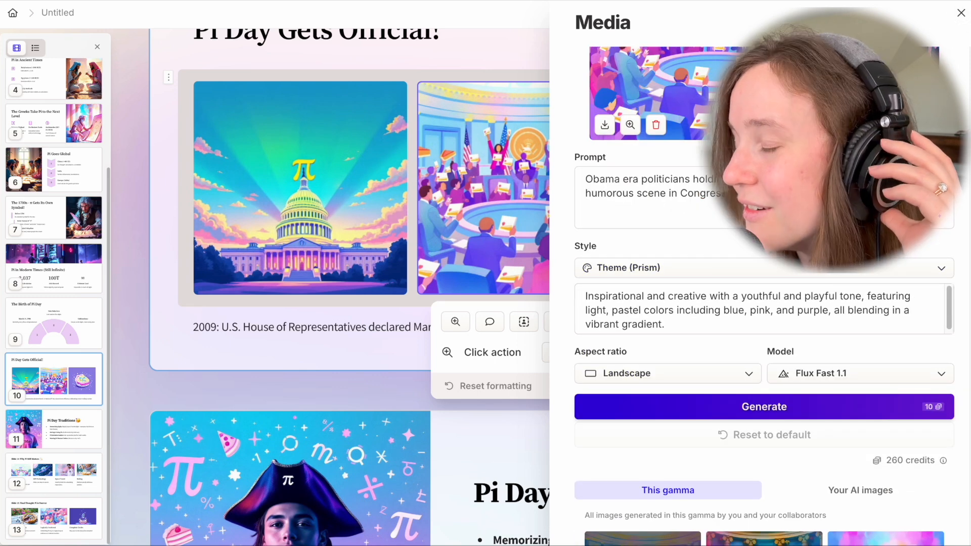
click(958, 14)
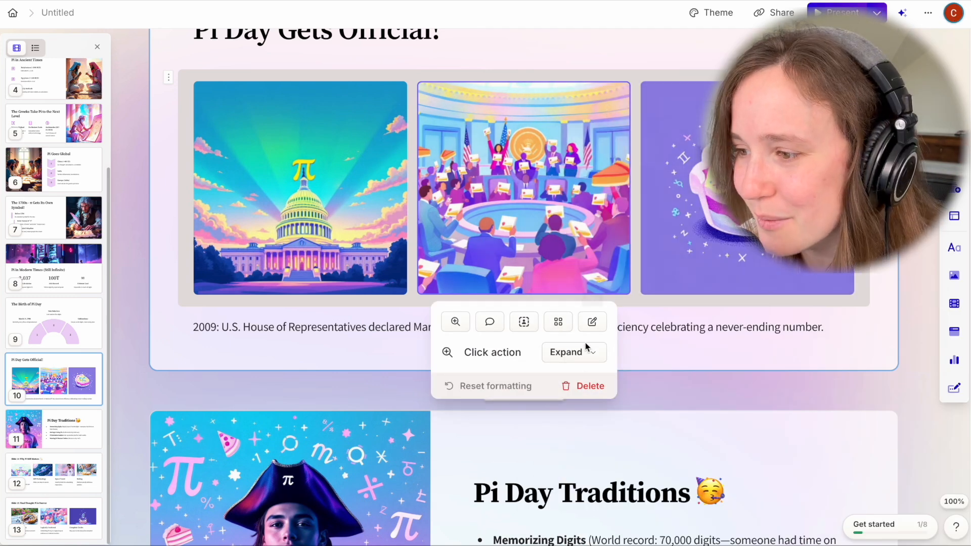
click(739, 395)
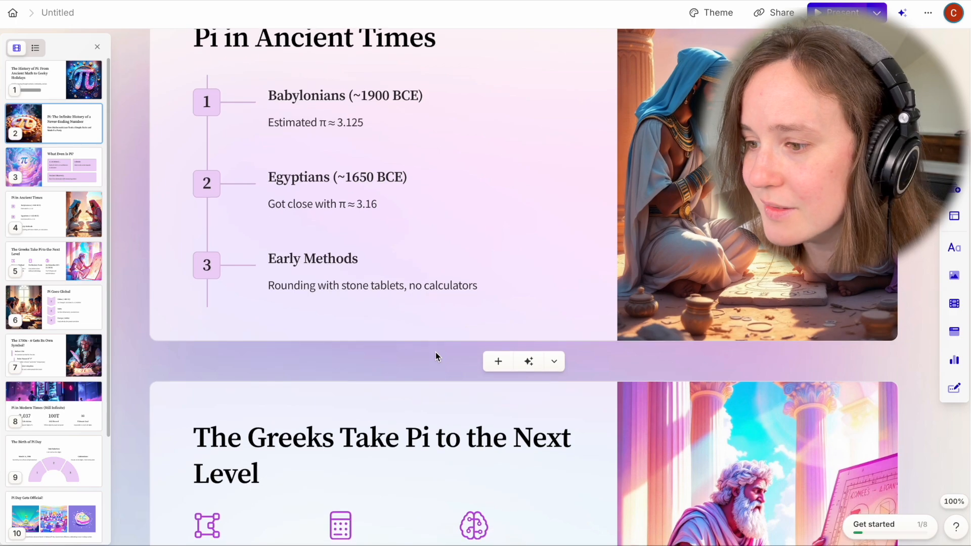
Look over the finished deck, present it from the title card and advance to the "Pi in Ancient Times" card
scroll(435, 352, down, 6)
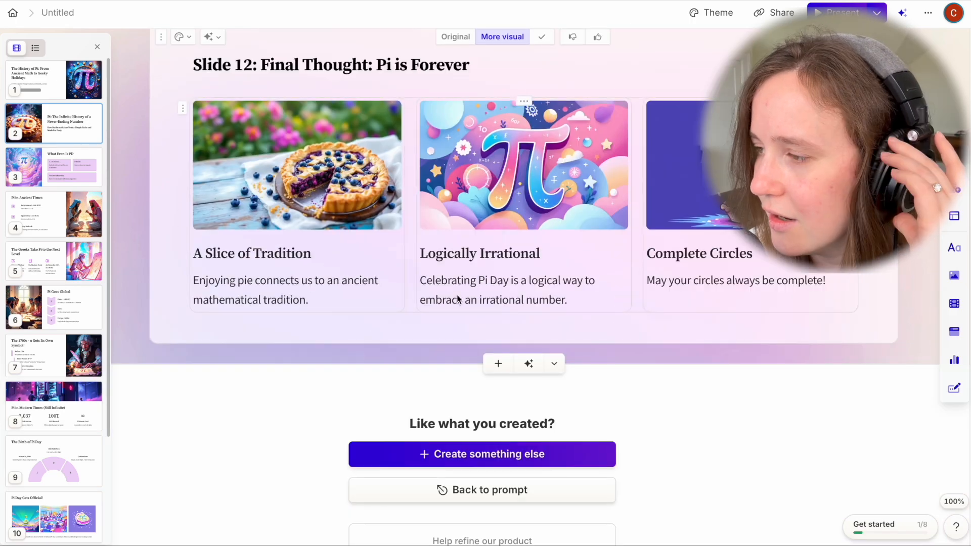
scroll(480, 278, up, 20)
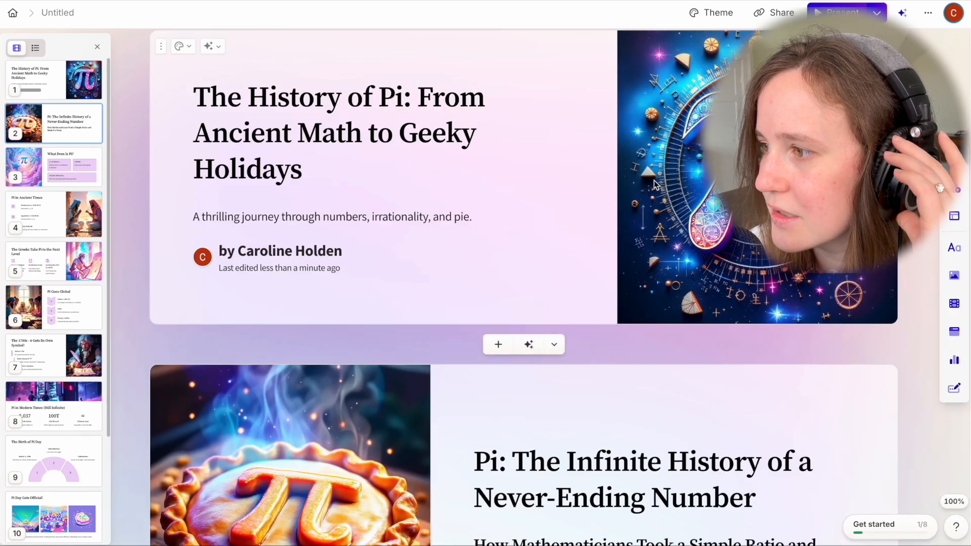
click(527, 211)
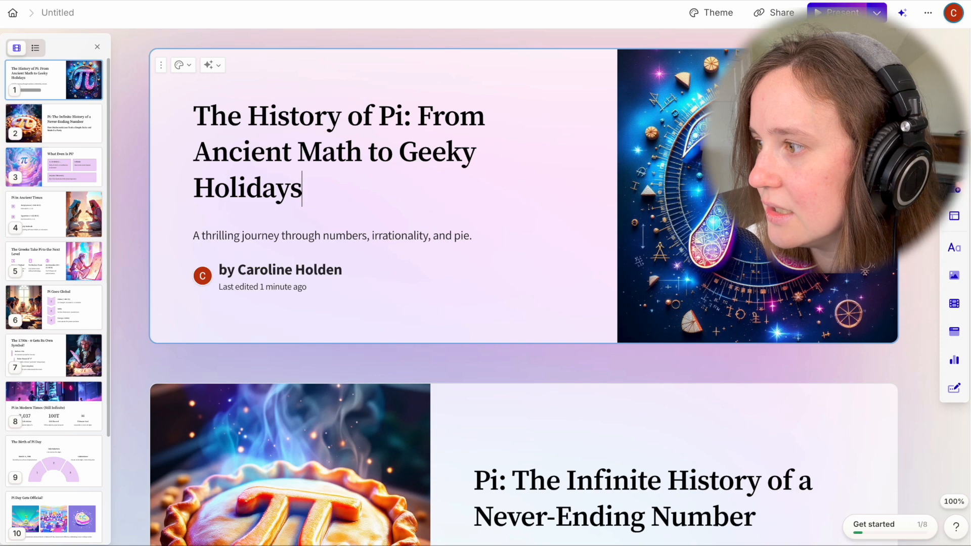
key(ctrl+Return)
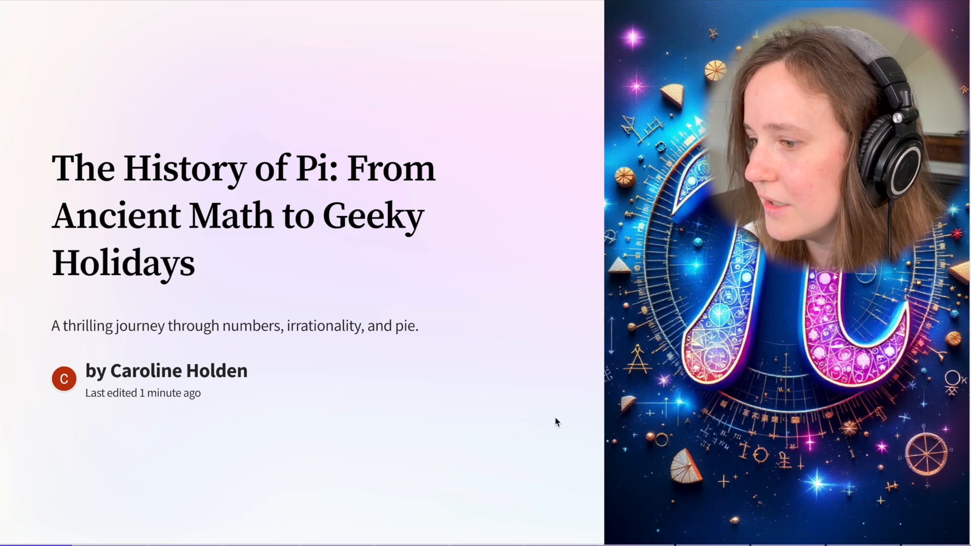
key(Right)
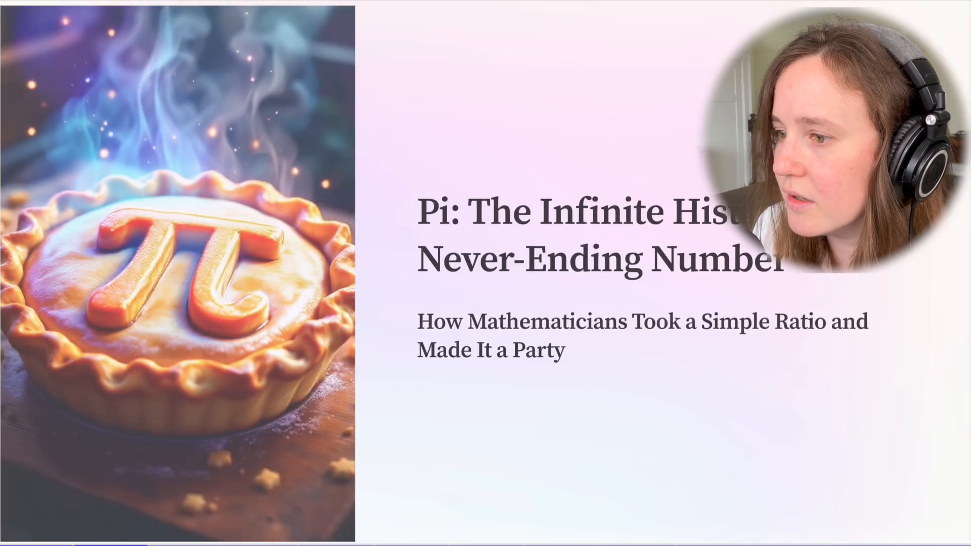
key(Right)
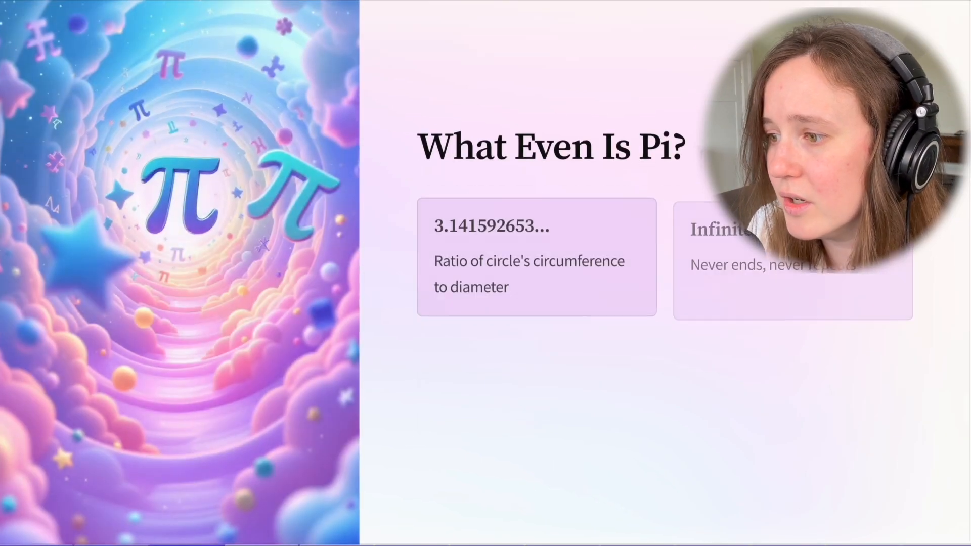
key(Right)
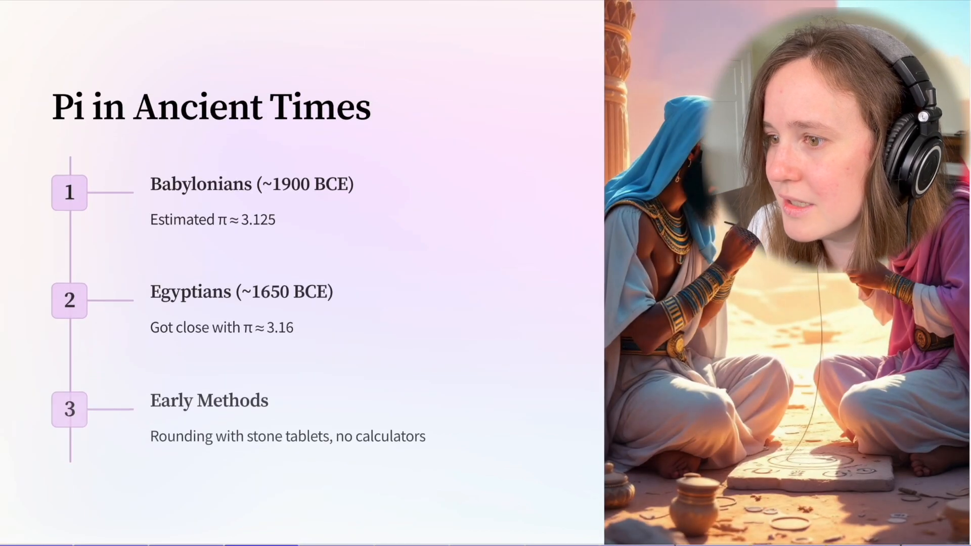